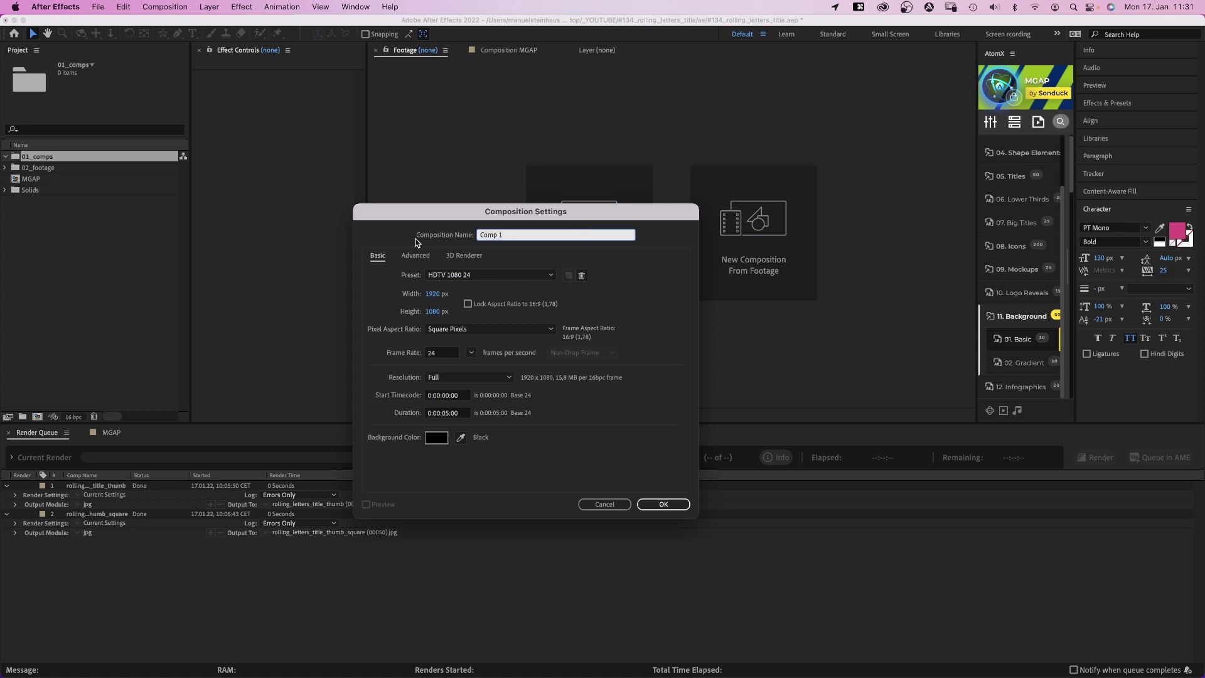
pyautogui.write('title_animation')
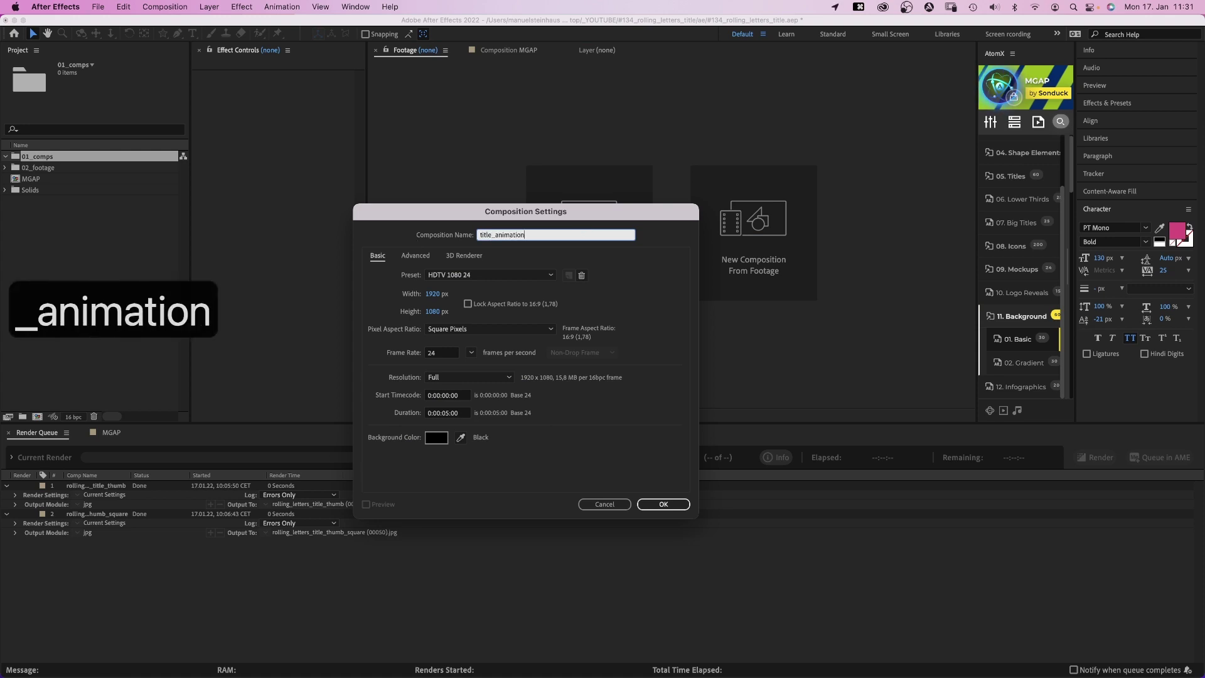
# - Name the comp title_animation with a 3-second duration and confirm the settings
pyautogui.press('Tab')
pyautogui.write('300')
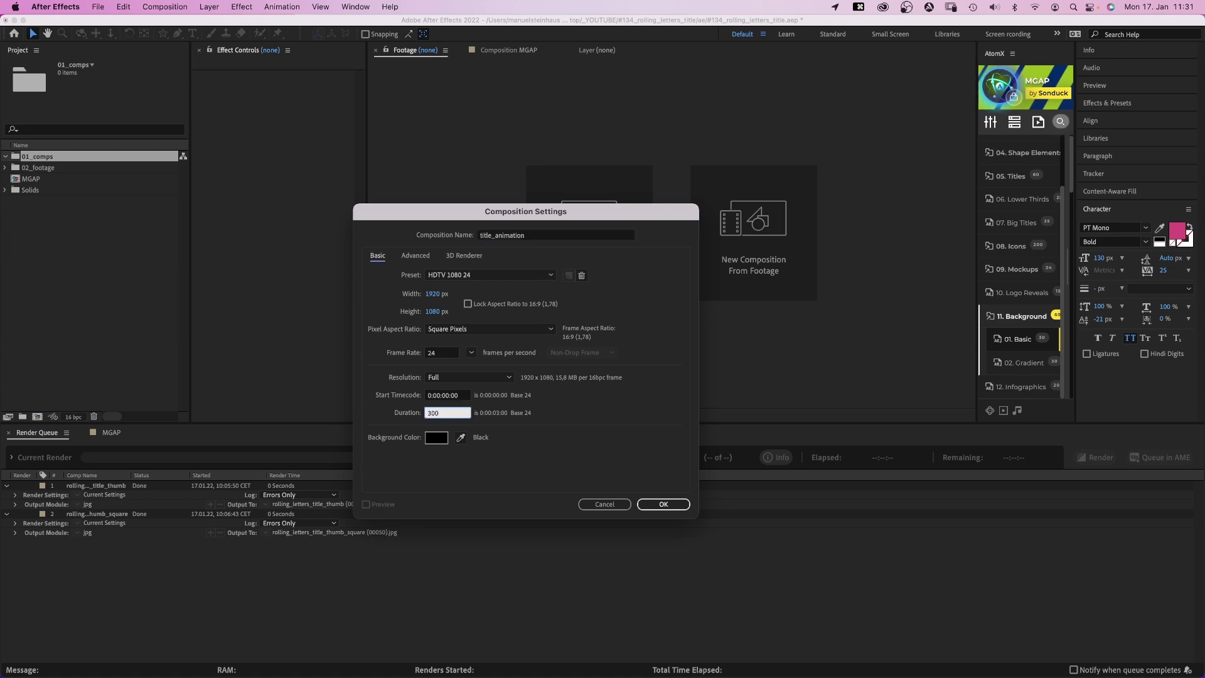
pyautogui.press('Return')
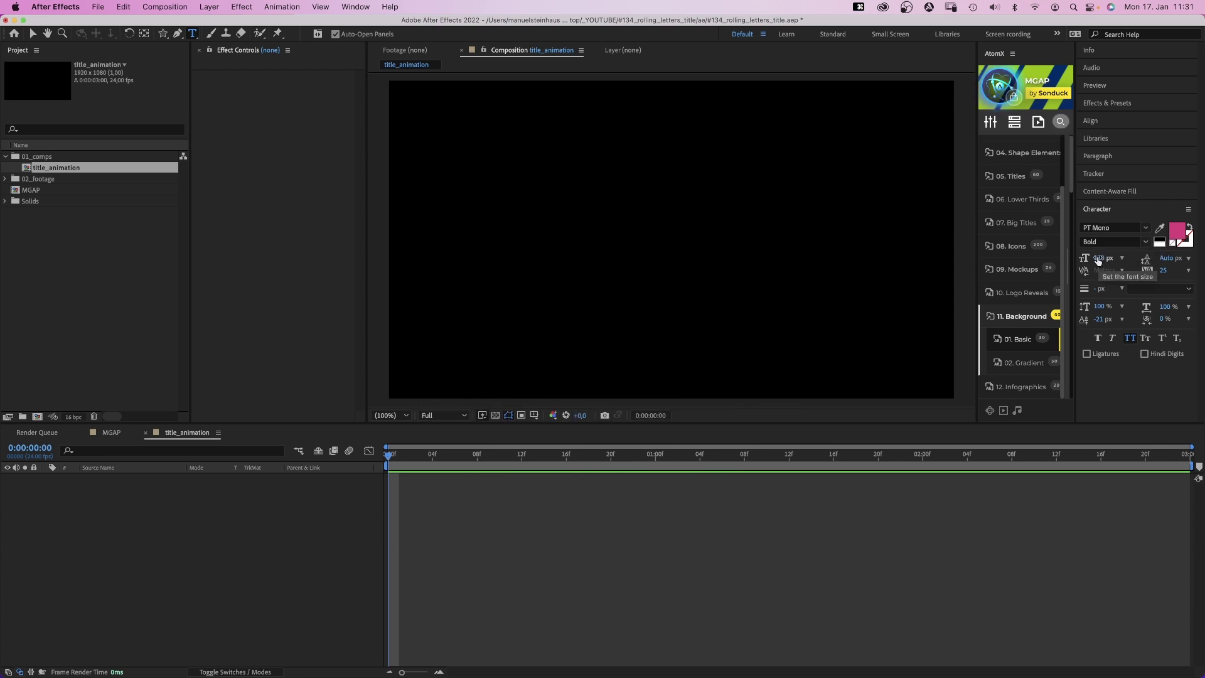
# - Set the text fill colour to pure green 00FF00 in the Text Color picker
pyautogui.click(1180, 234)
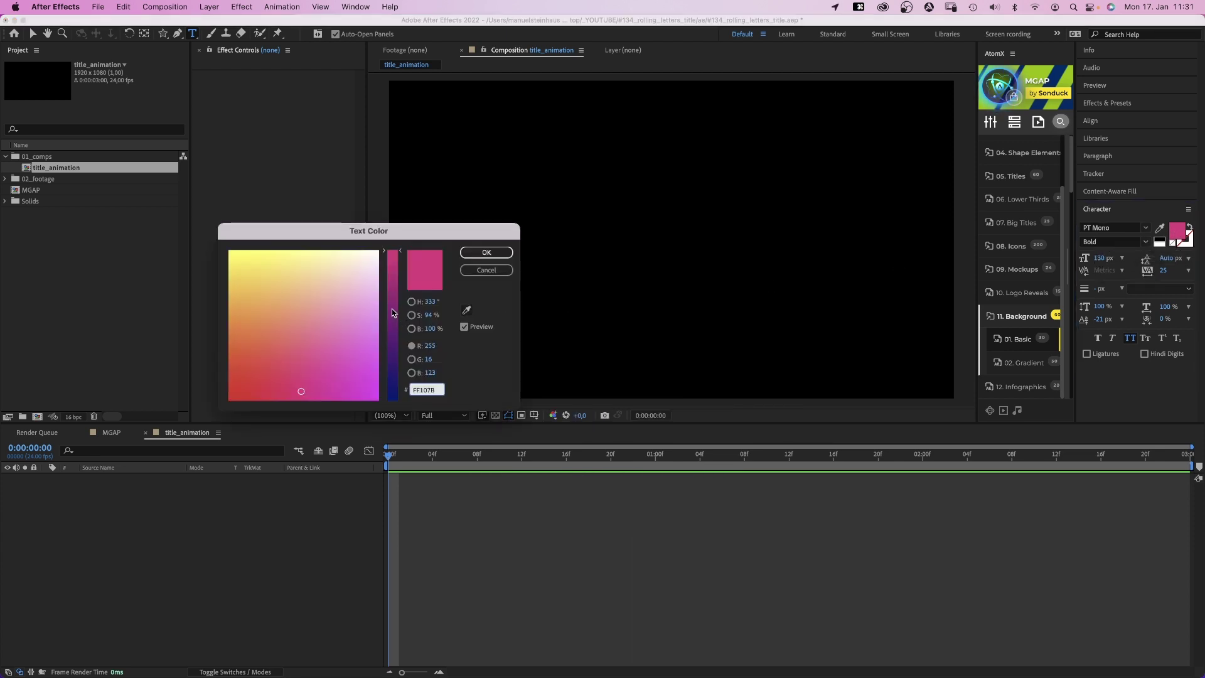
pyautogui.moveTo(393, 313); pyautogui.dragTo(393, 404)
pyautogui.moveTo(326, 371); pyautogui.dragTo(205, 237)
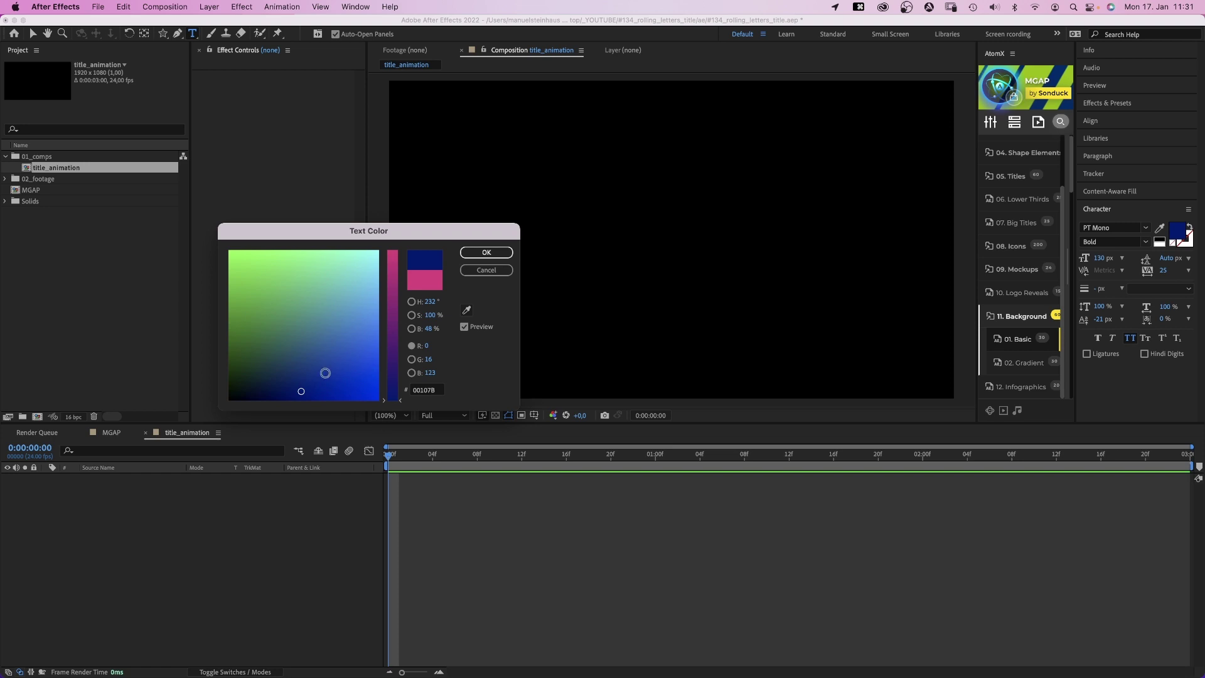
pyautogui.click(478, 252)
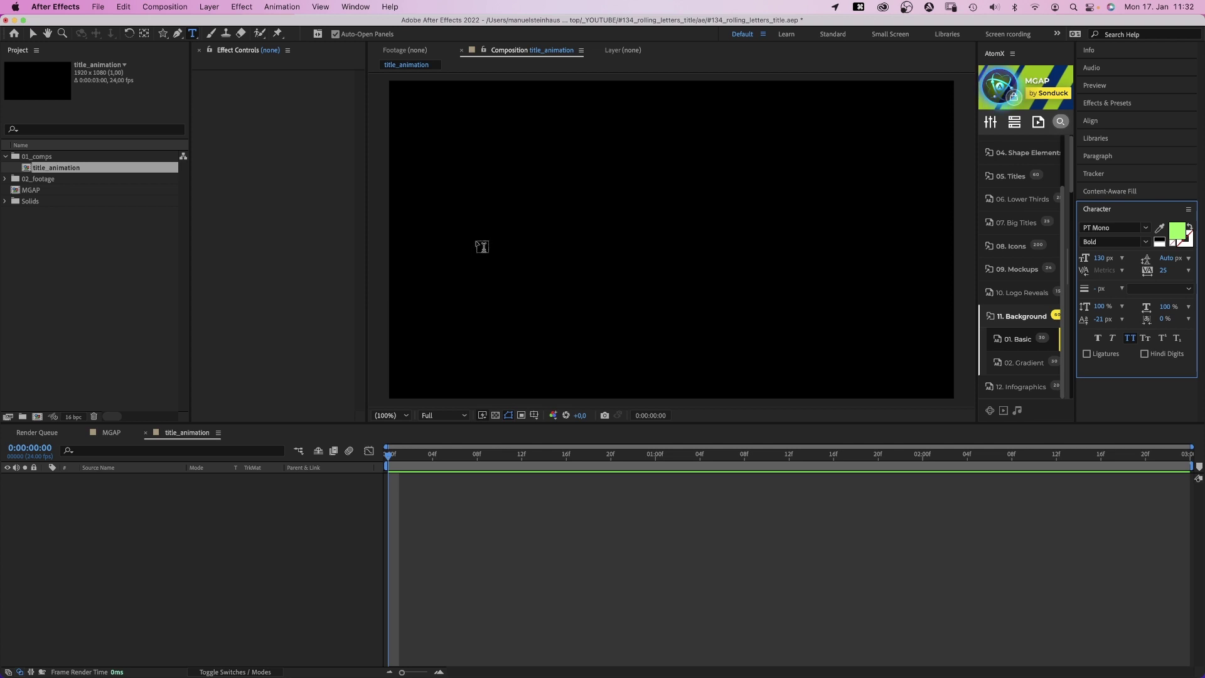
# - Add a text layer with a row of A's and centre it horizontally and vertically
pyautogui.click(473, 243)
pyautogui.write('A')
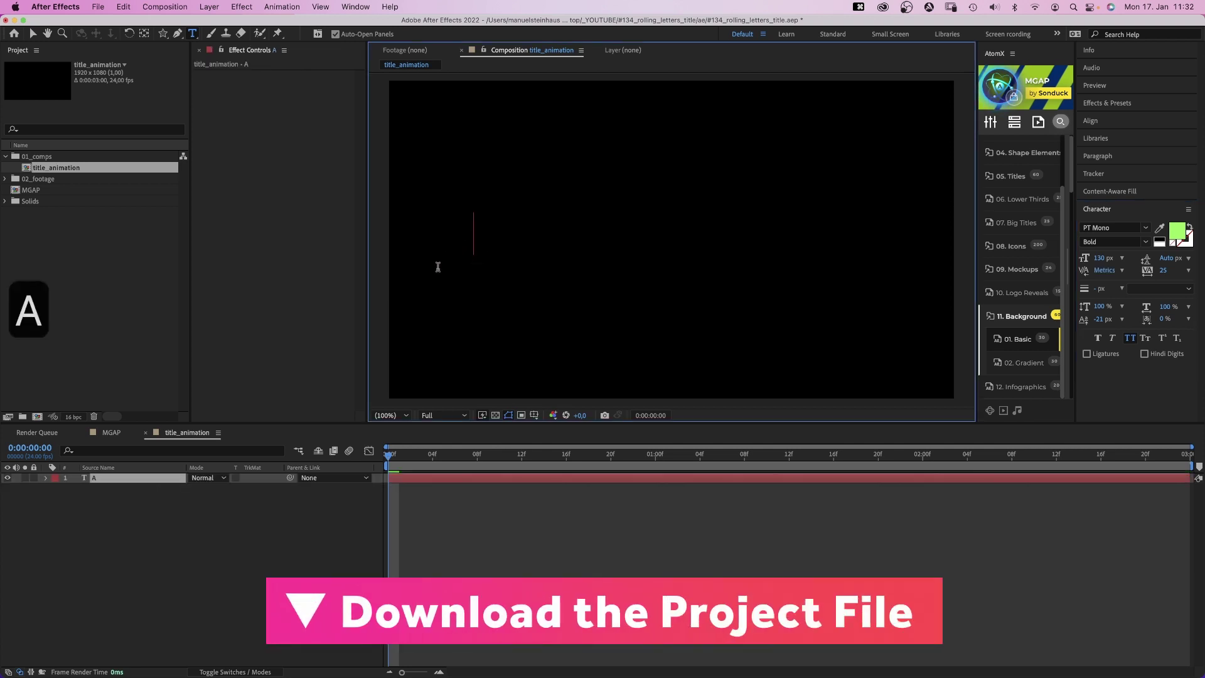
pyautogui.write('AAAAAA')
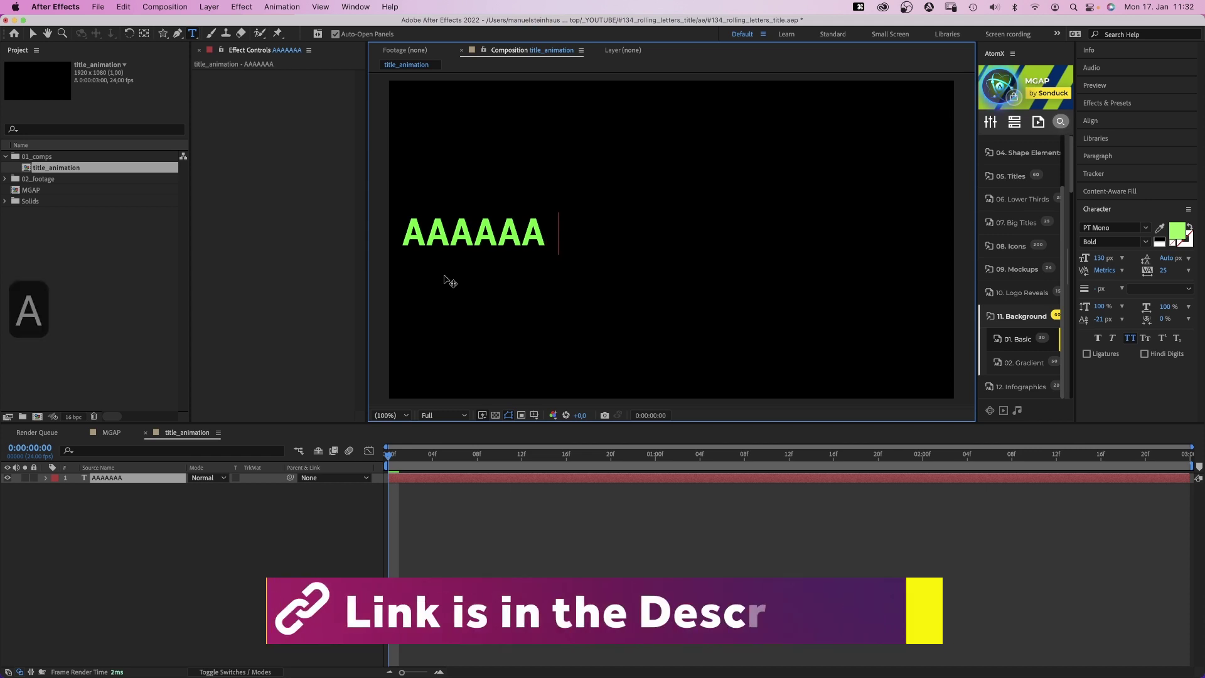
pyautogui.write('AAAAAA')
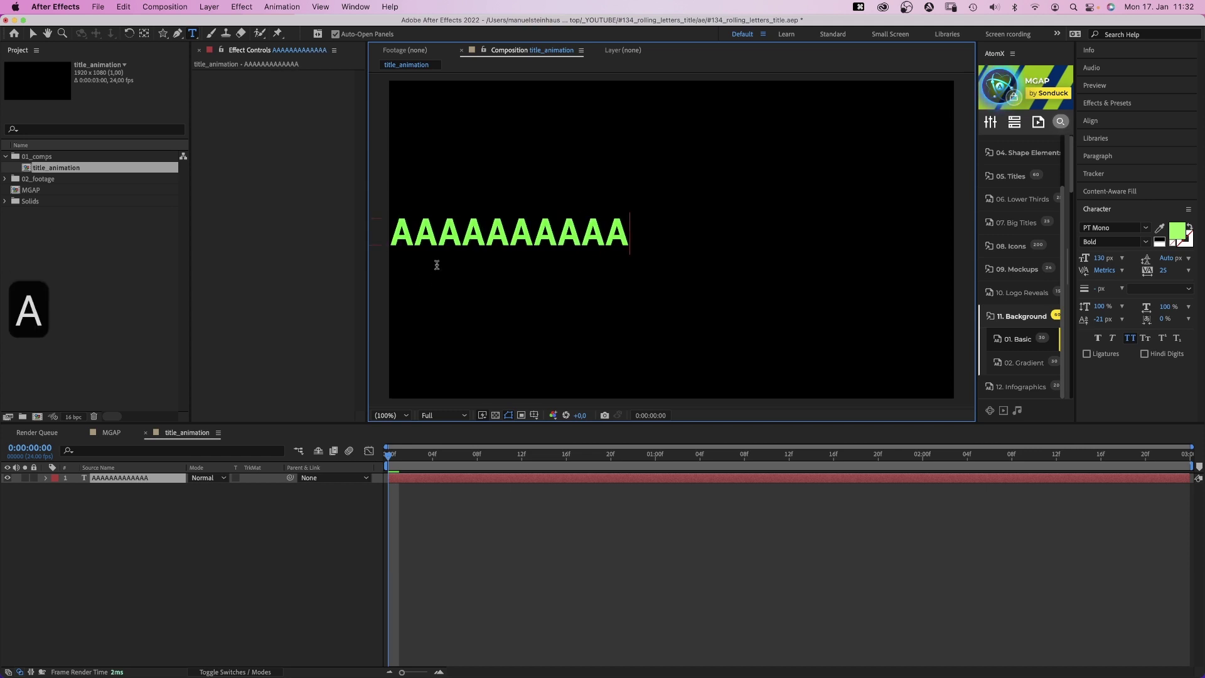
pyautogui.click(31, 34)
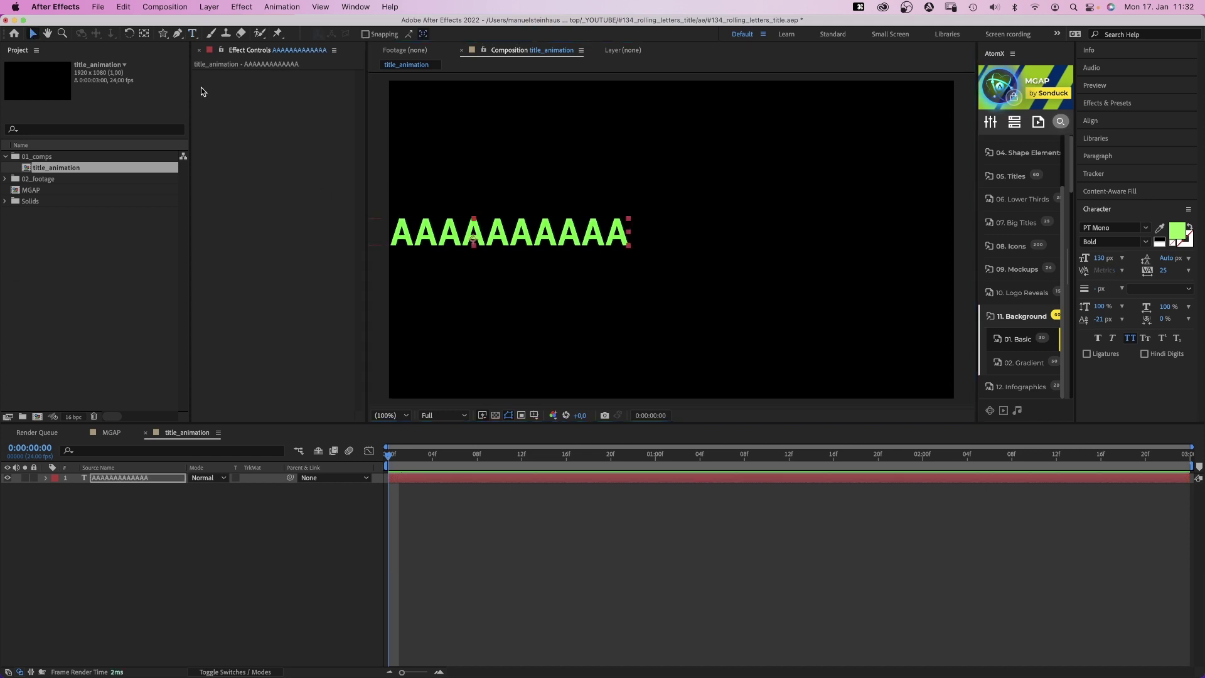
pyautogui.click(1111, 119)
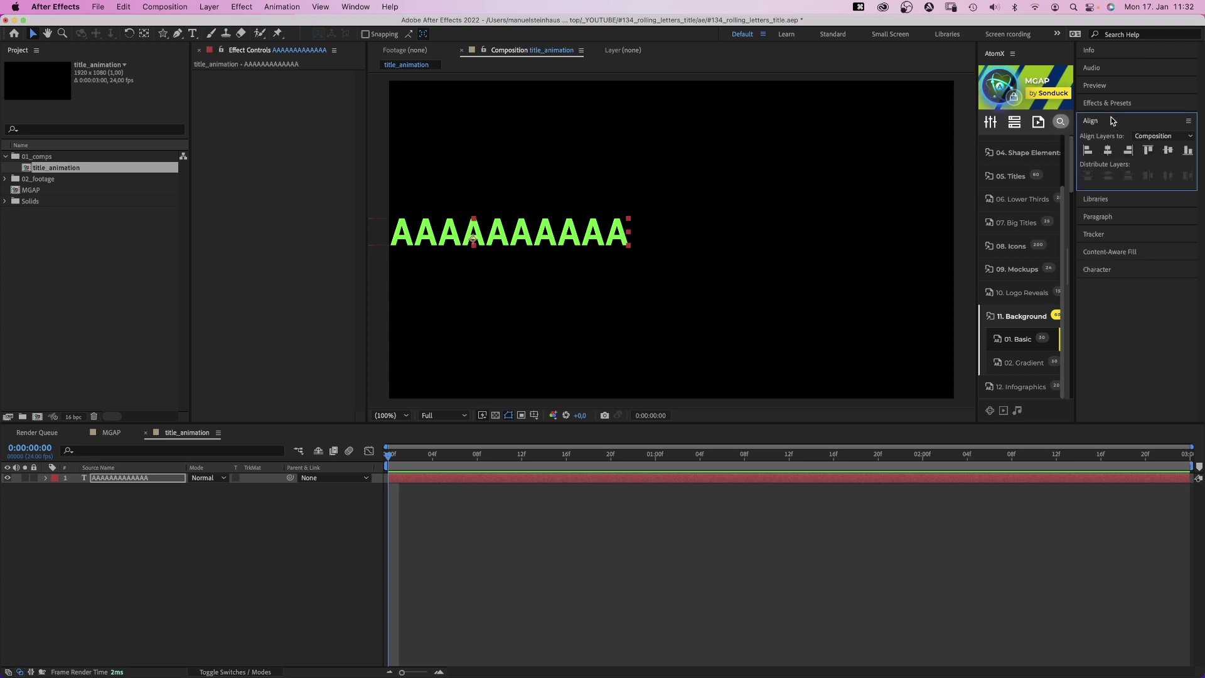
pyautogui.click(1107, 150)
pyautogui.click(1168, 151)
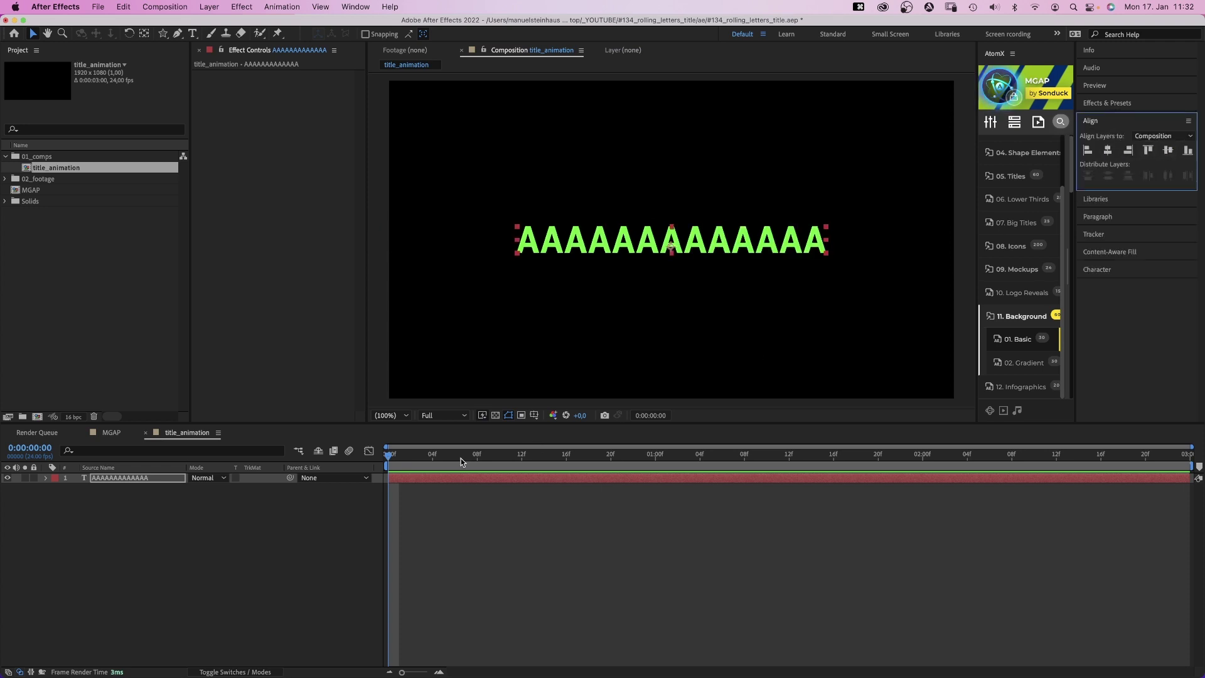
# - Lock the row-of-A's layer and switch to the Vertical Type tool
pyautogui.click(33, 478)
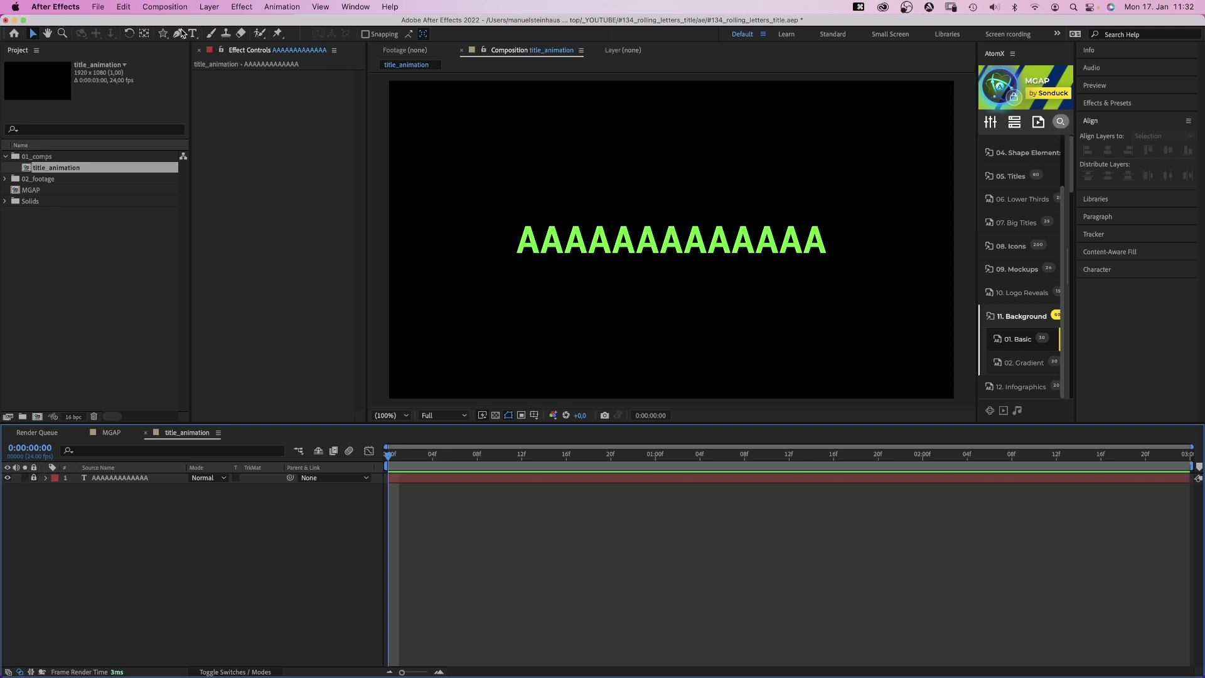
pyautogui.moveTo(192, 35); pyautogui.dragTo(239, 46)
pyautogui.click(238, 45)
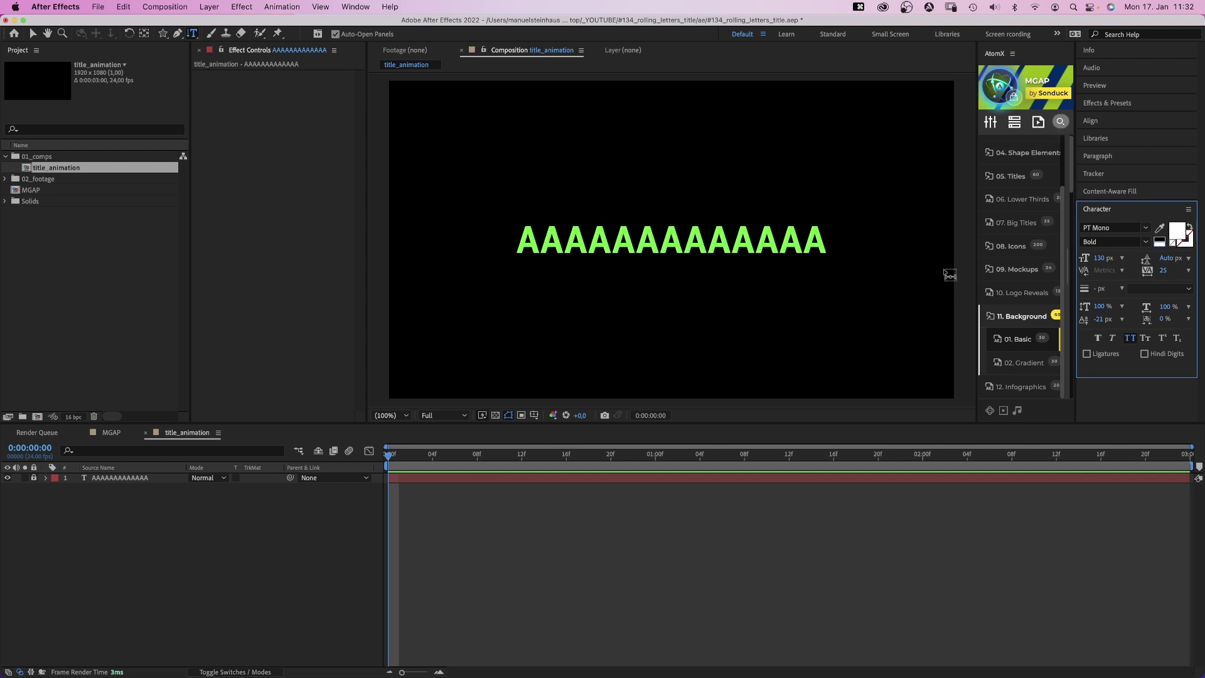
# - Add a vertical A–Z_ text column and move it over the first green A
pyautogui.click(517, 141)
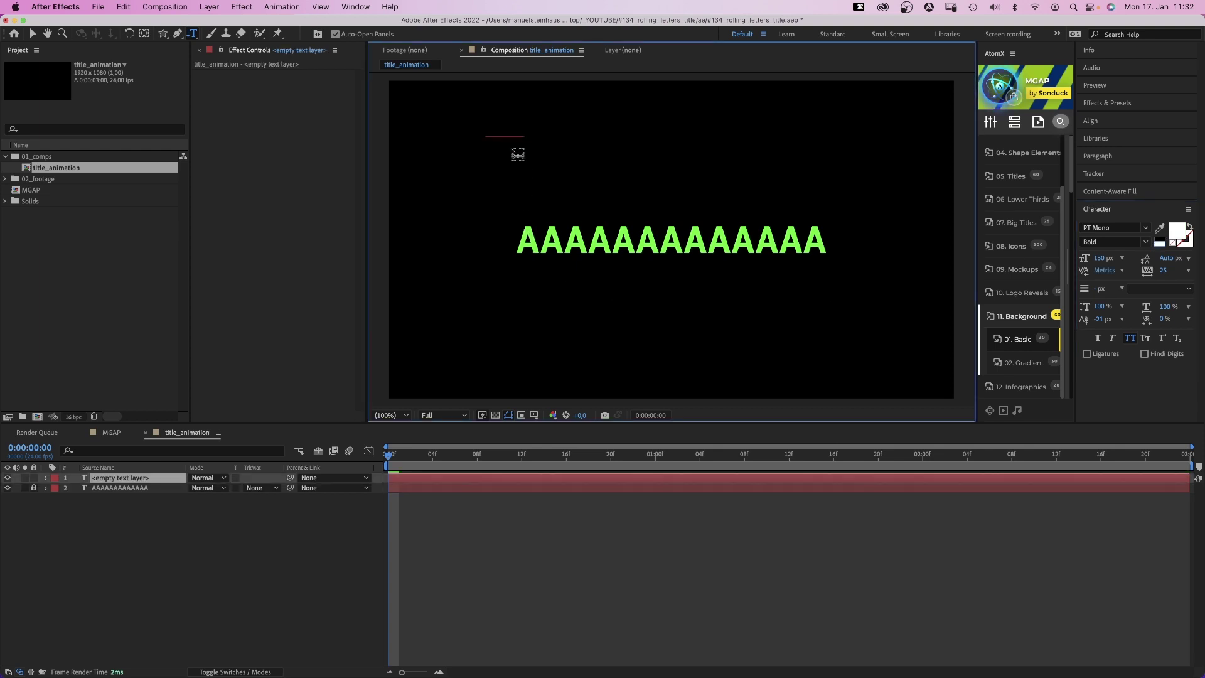
pyautogui.write('AB')
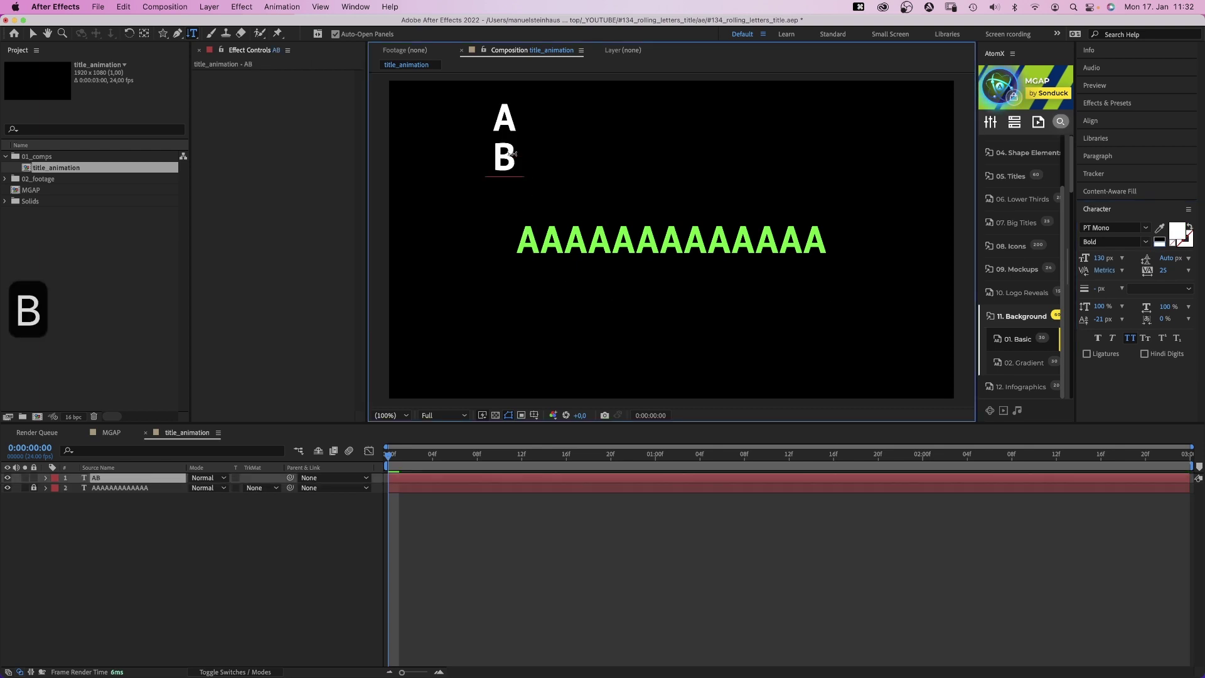
pyautogui.write('CDEFGHIJKLMNOP')
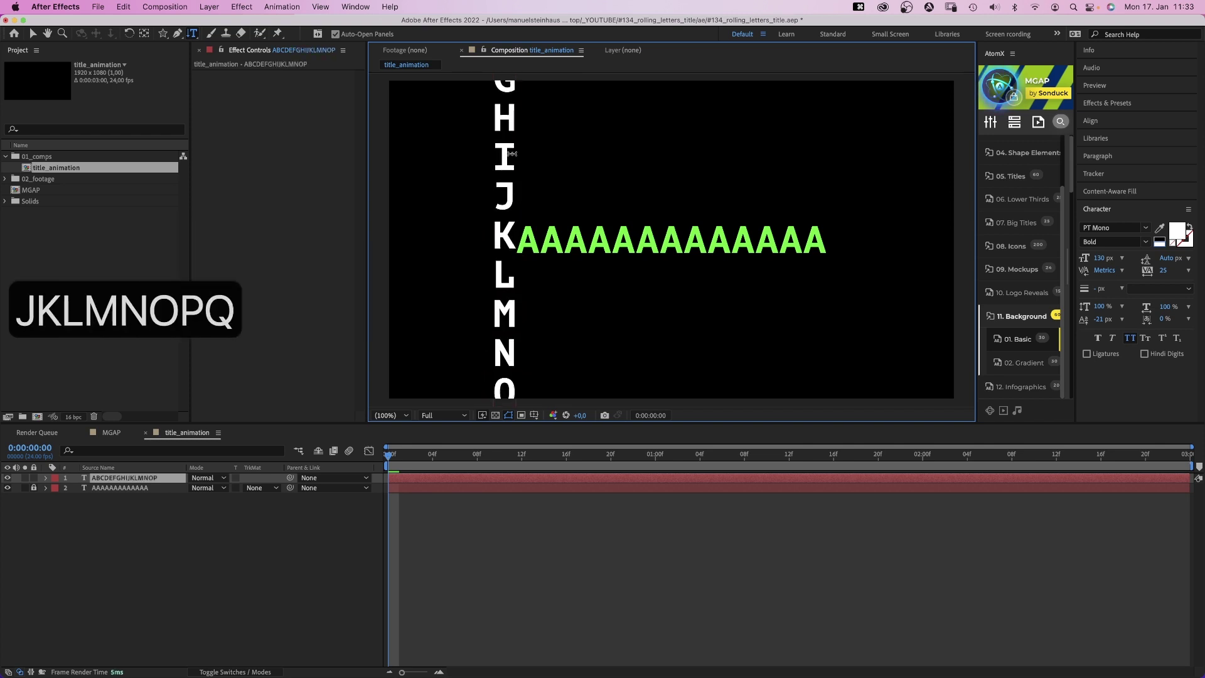
pyautogui.write('QRSTUVWXYZ')
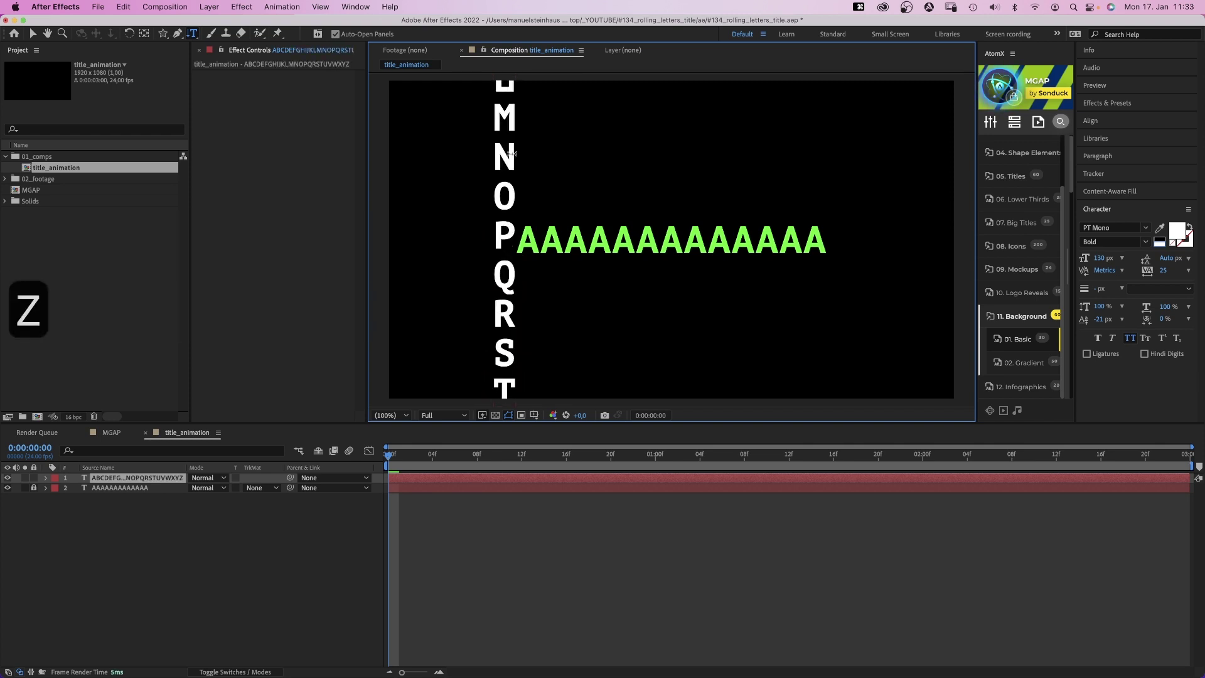
pyautogui.write('_')
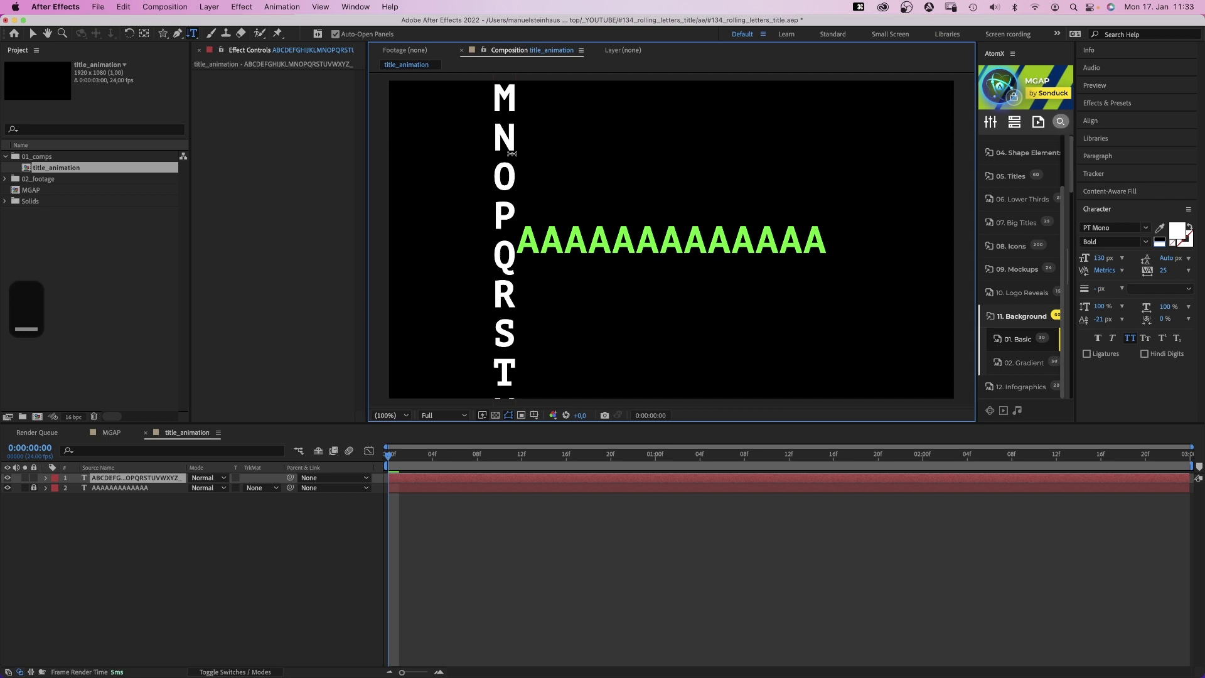
pyautogui.click(30, 33)
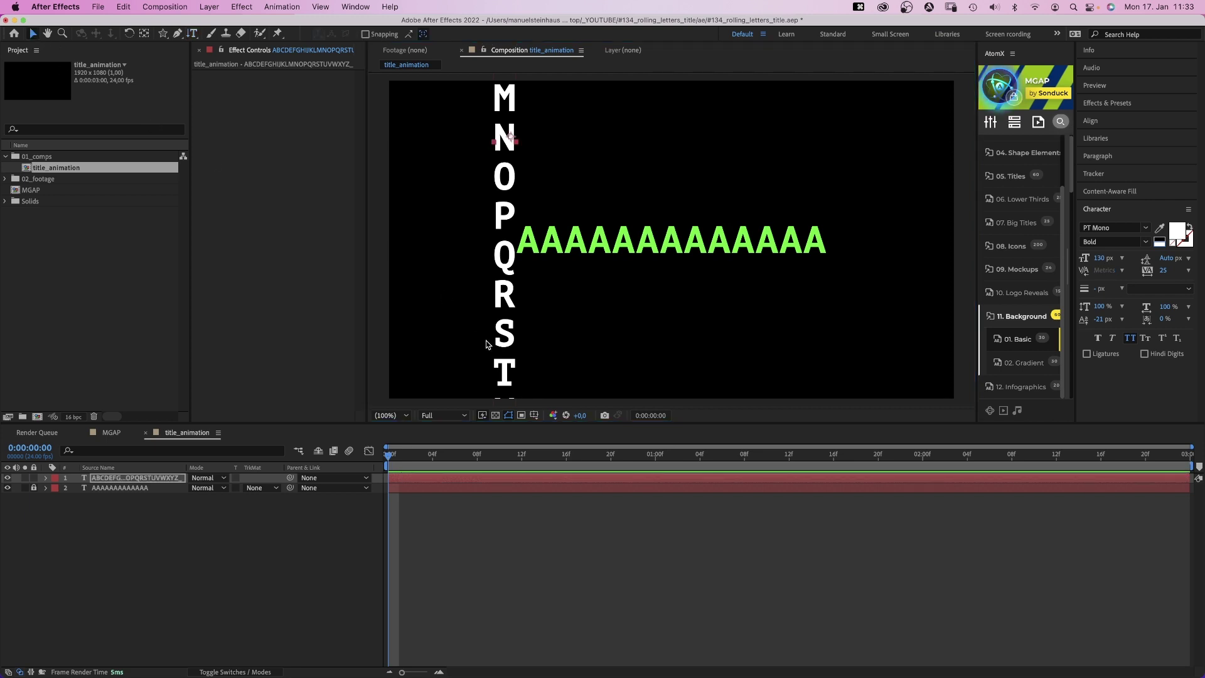
pyautogui.moveTo(509, 371); pyautogui.dragTo(553, 34)
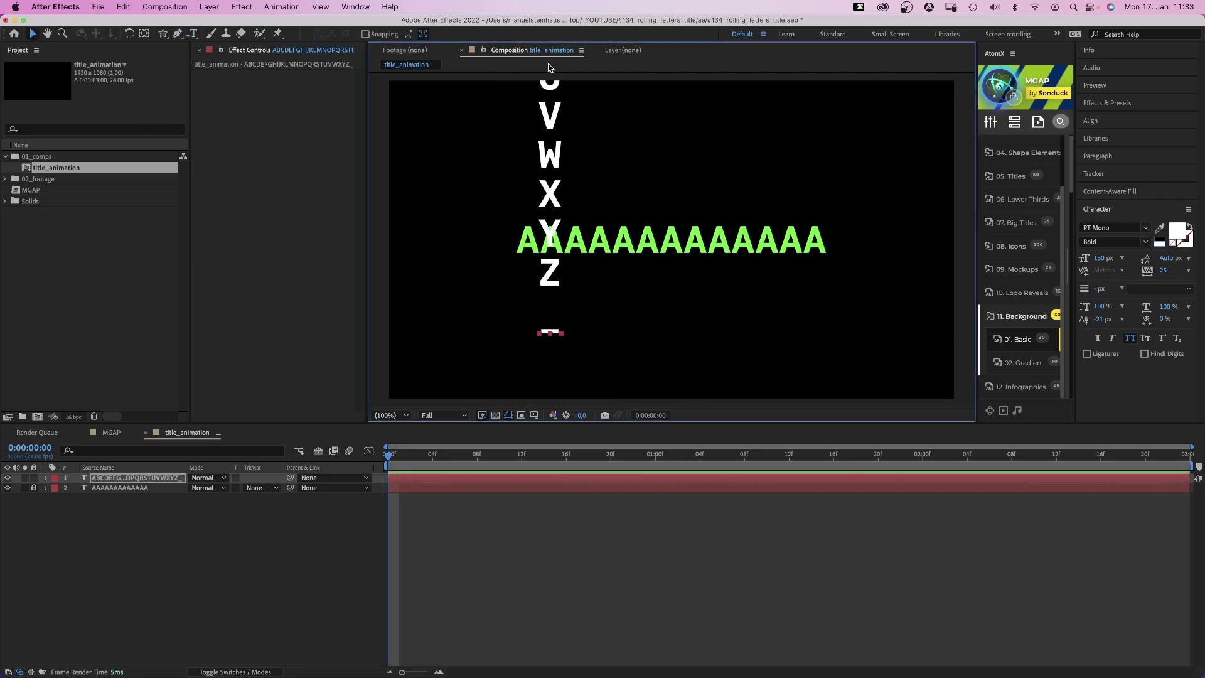
# - Set the letter column's leading to 95 px
pyautogui.click(1168, 257)
pyautogui.write('95')
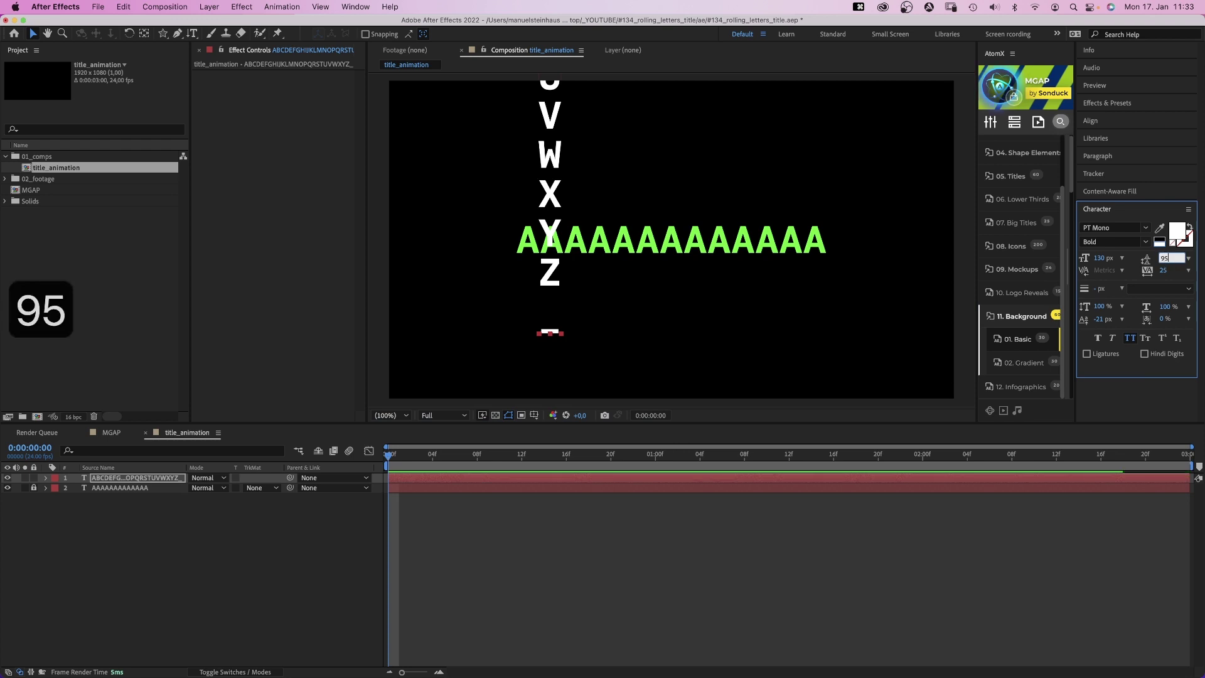
pyautogui.press('Return')
pyautogui.doubleClick(135, 479)
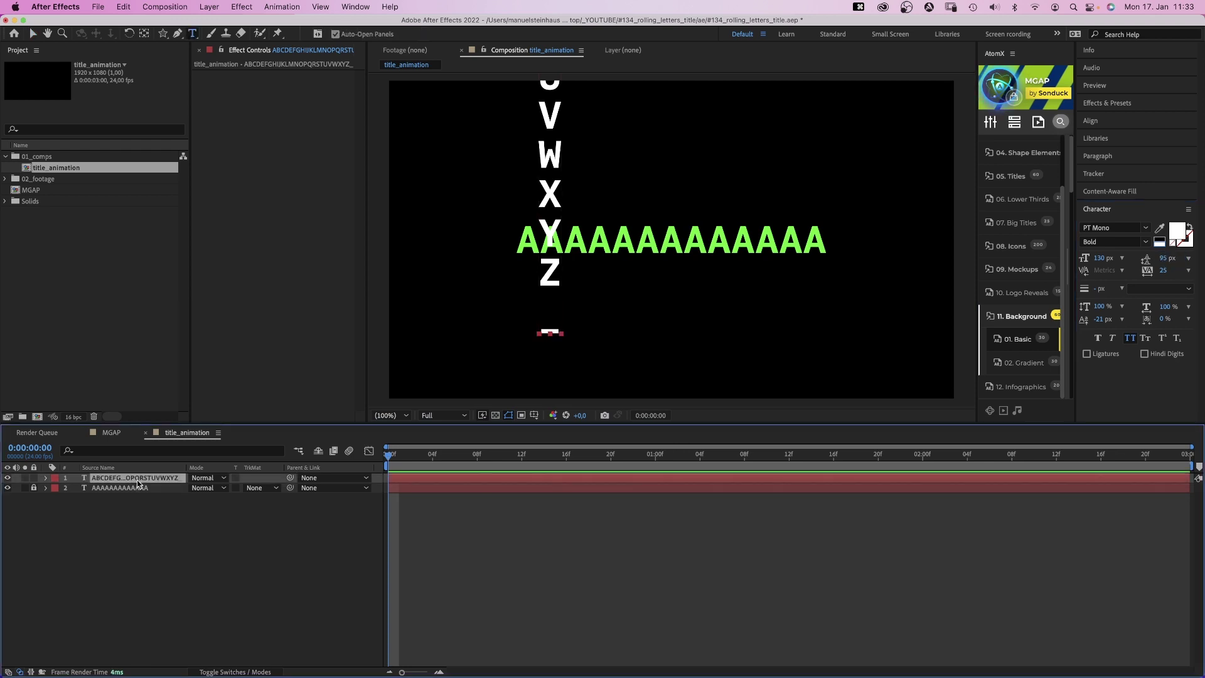
# - Slide the letter column down so its A lines up with the green row
pyautogui.press('v')
pyautogui.moveTo(549, 115); pyautogui.dragTo(549, 557)
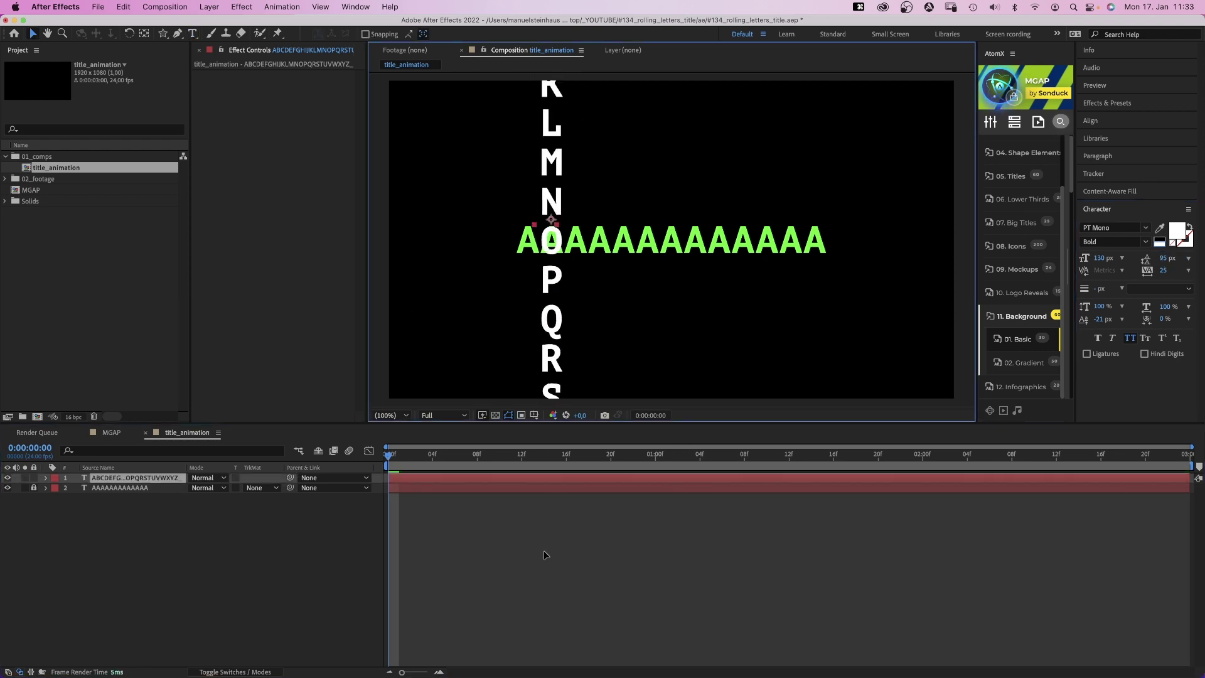
pyautogui.moveTo(544, 122); pyautogui.dragTo(528, 241)
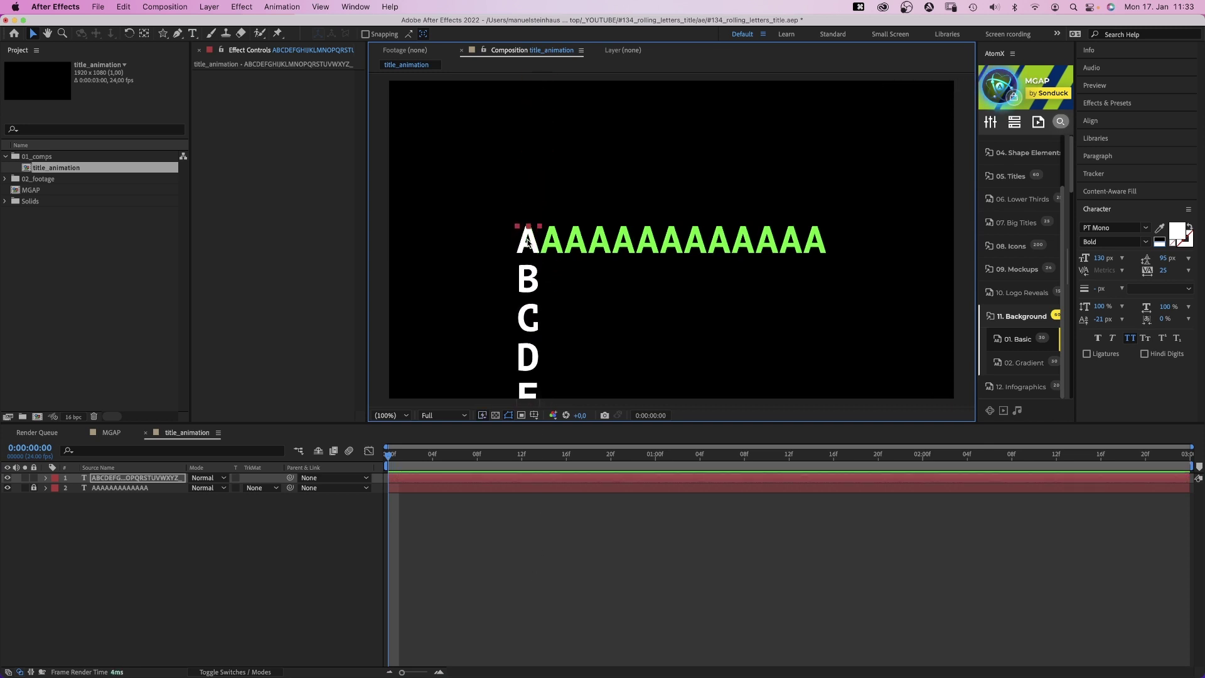
# - Duplicate the column layer and offset each copy's X position to form side-by-side columns
pyautogui.press('super+d')
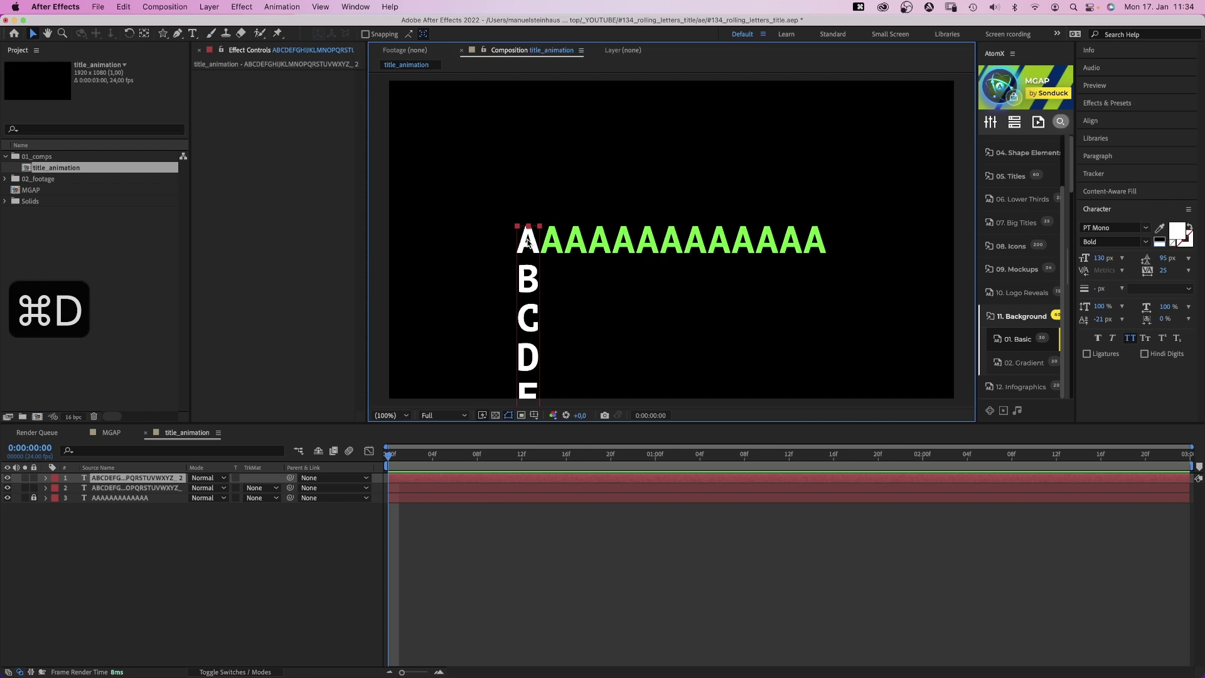
pyautogui.press('p')
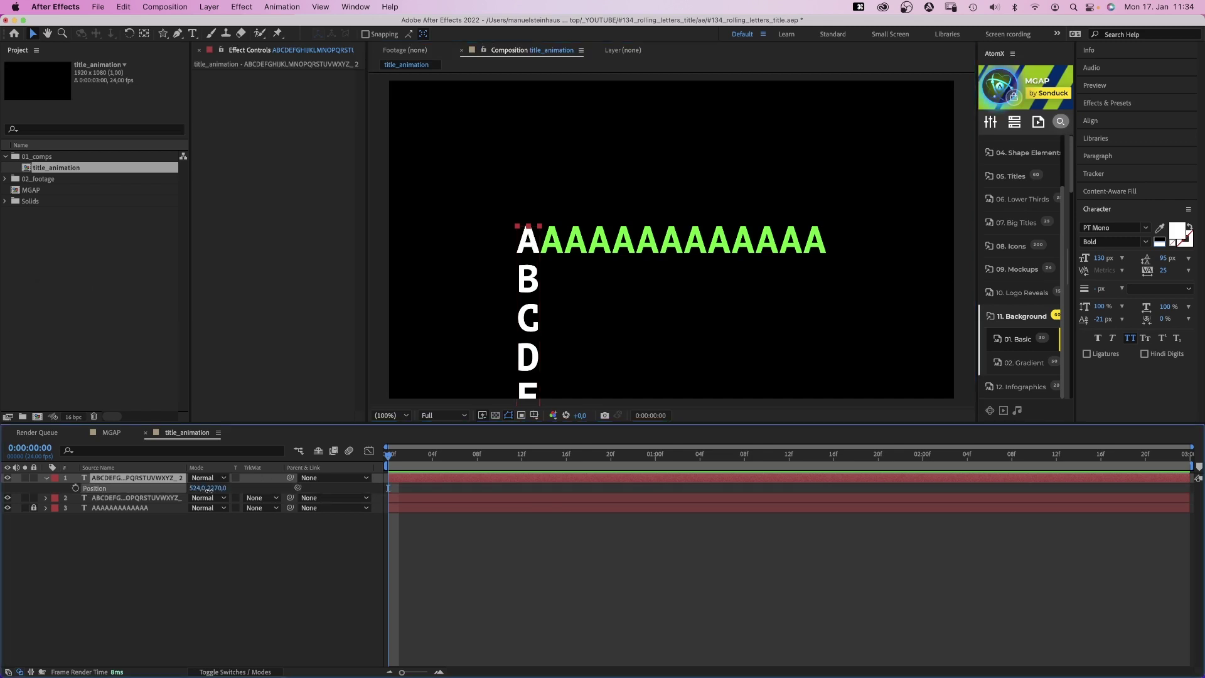
pyautogui.moveTo(191, 491); pyautogui.dragTo(236, 488)
pyautogui.press('super+d')
pyautogui.press('super+d')
pyautogui.press('super+d')
pyautogui.press('super+d')
pyautogui.press('super+d')
pyautogui.press('super+d')
pyautogui.press('super+d')
pyautogui.press('super+d')
pyautogui.press('super+d')
# - Show rulers, drag a horizontal guide below the top letter row, then hide rulers
pyautogui.press('super+r')
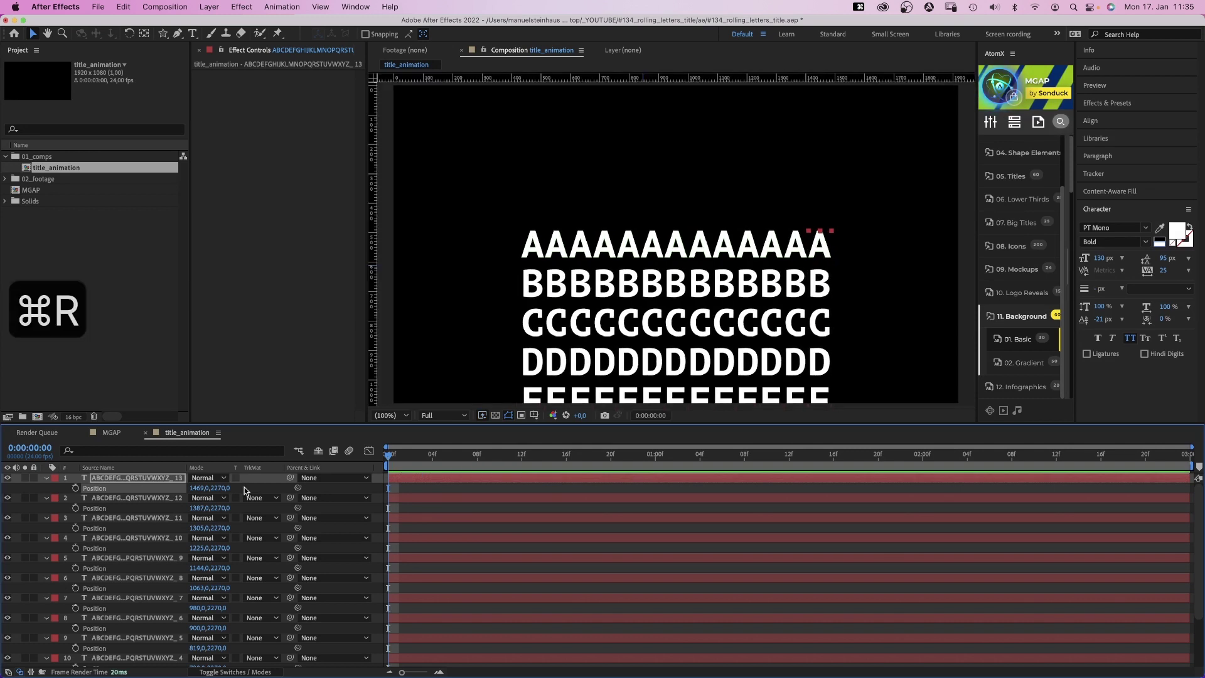
pyautogui.moveTo(626, 79); pyautogui.dragTo(656, 257)
pyautogui.press('super+r')
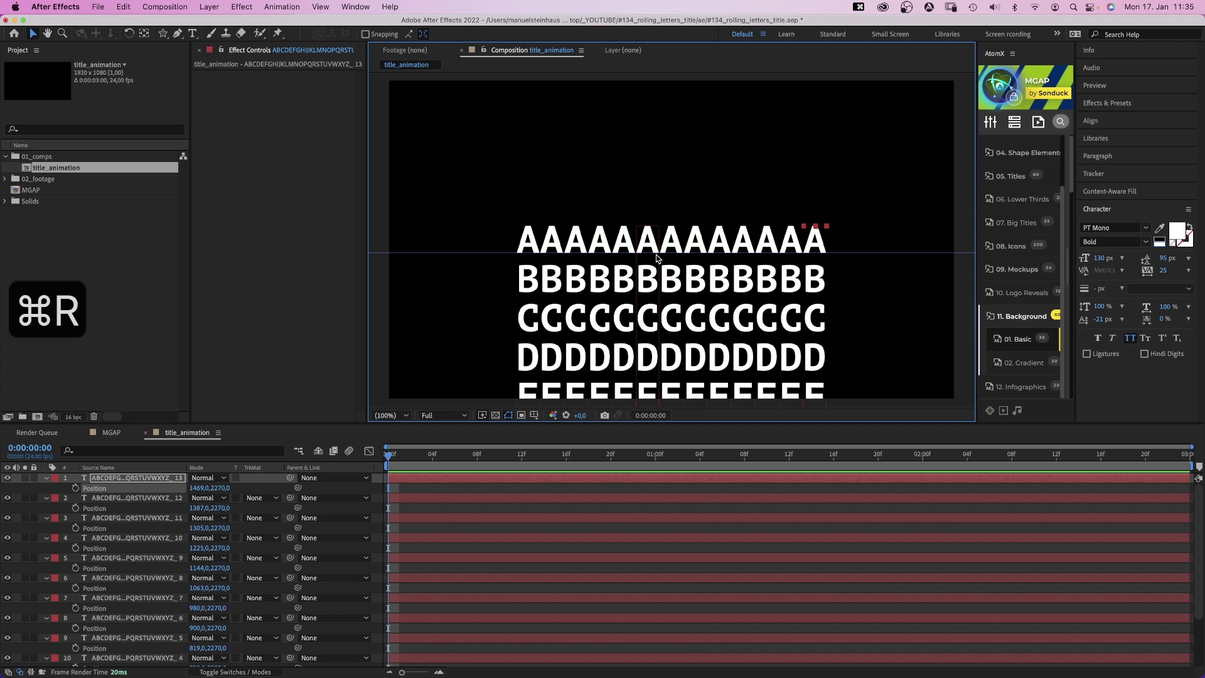
# - Create a new white solid named mask
pyautogui.press('super+y')
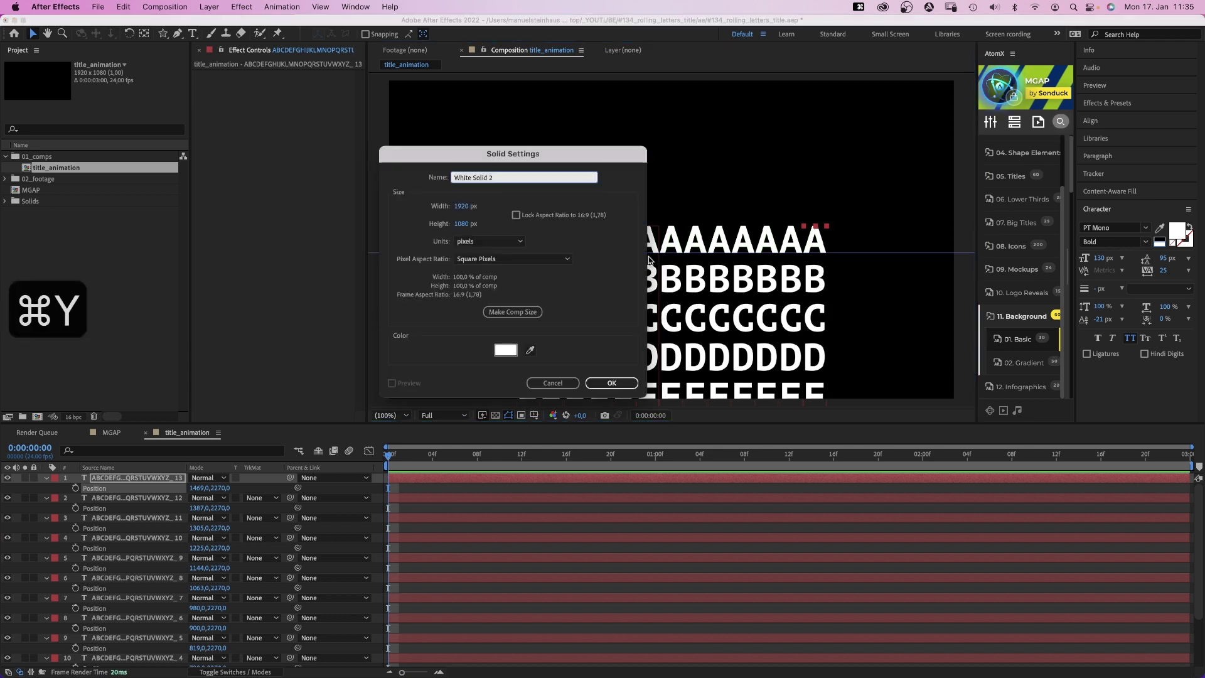
pyautogui.write('mask')
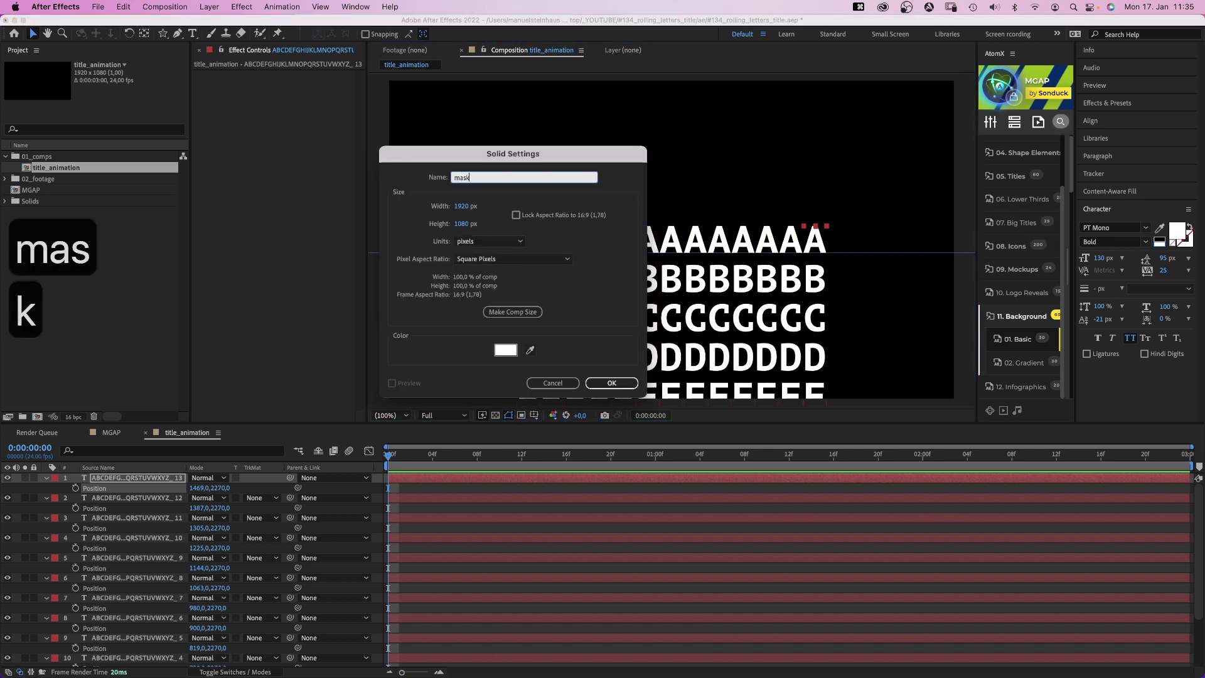
pyautogui.press('Return')
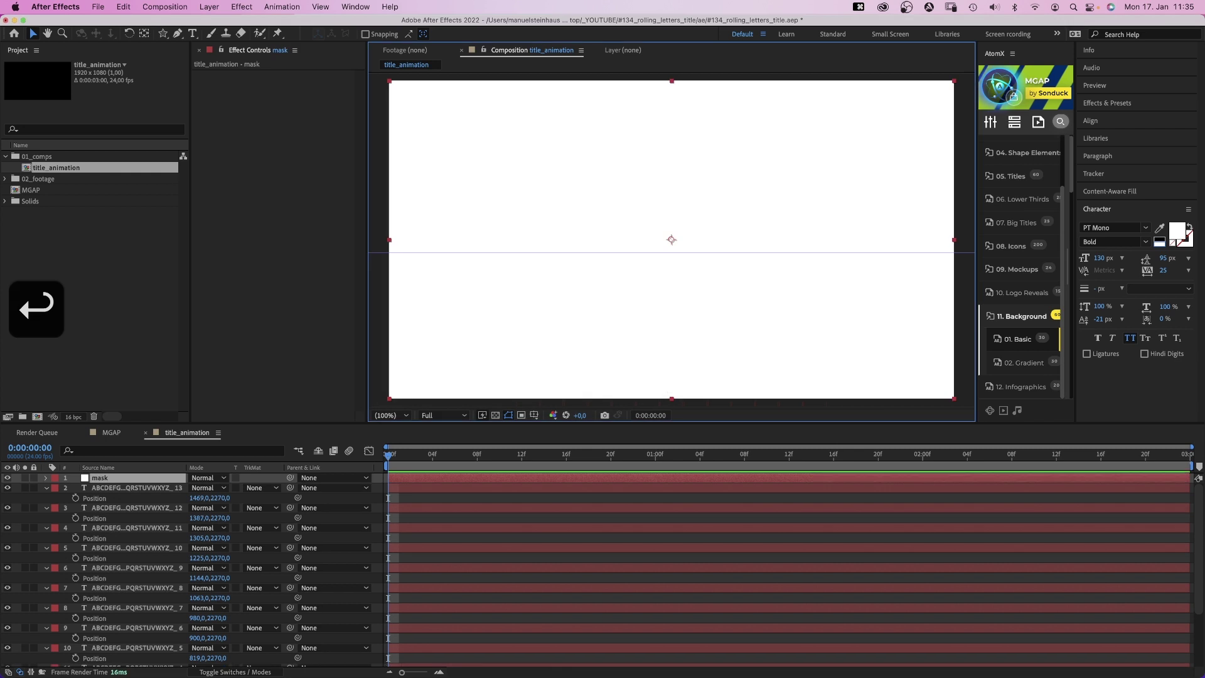
# - Draw a rectangle mask around the top letter row on the solid and hide the layer
pyautogui.moveTo(163, 33); pyautogui.dragTo(217, 38)
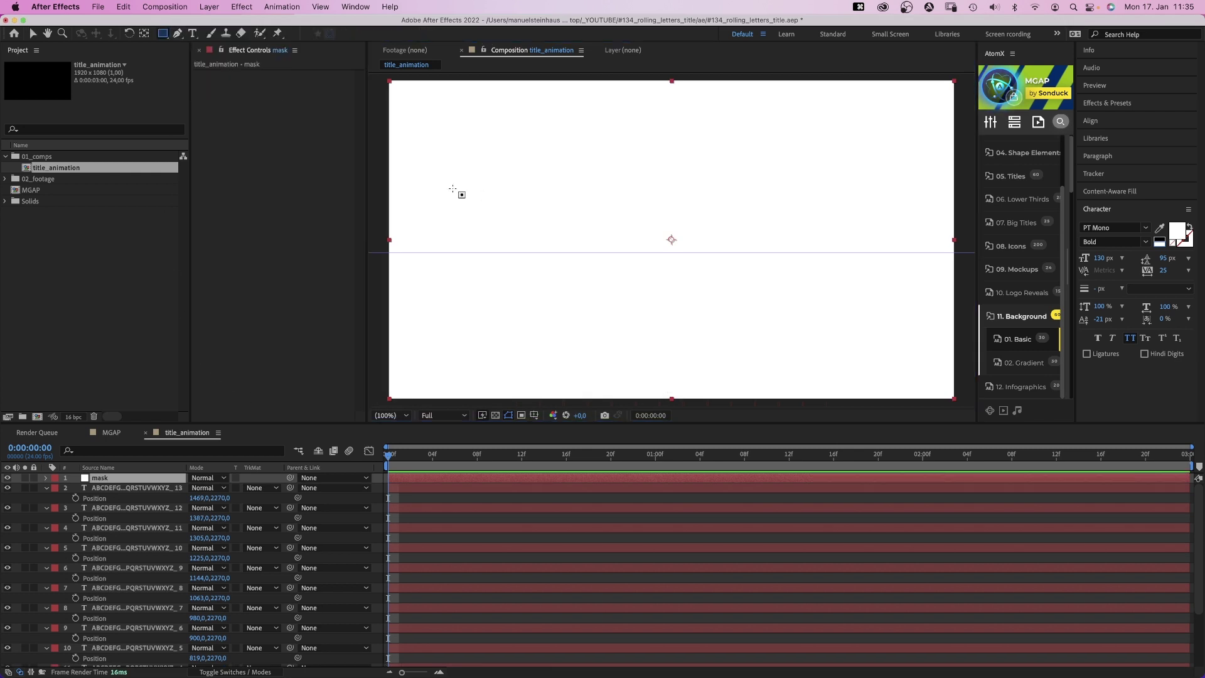
pyautogui.moveTo(490, 221); pyautogui.dragTo(845, 257)
pyautogui.press('v')
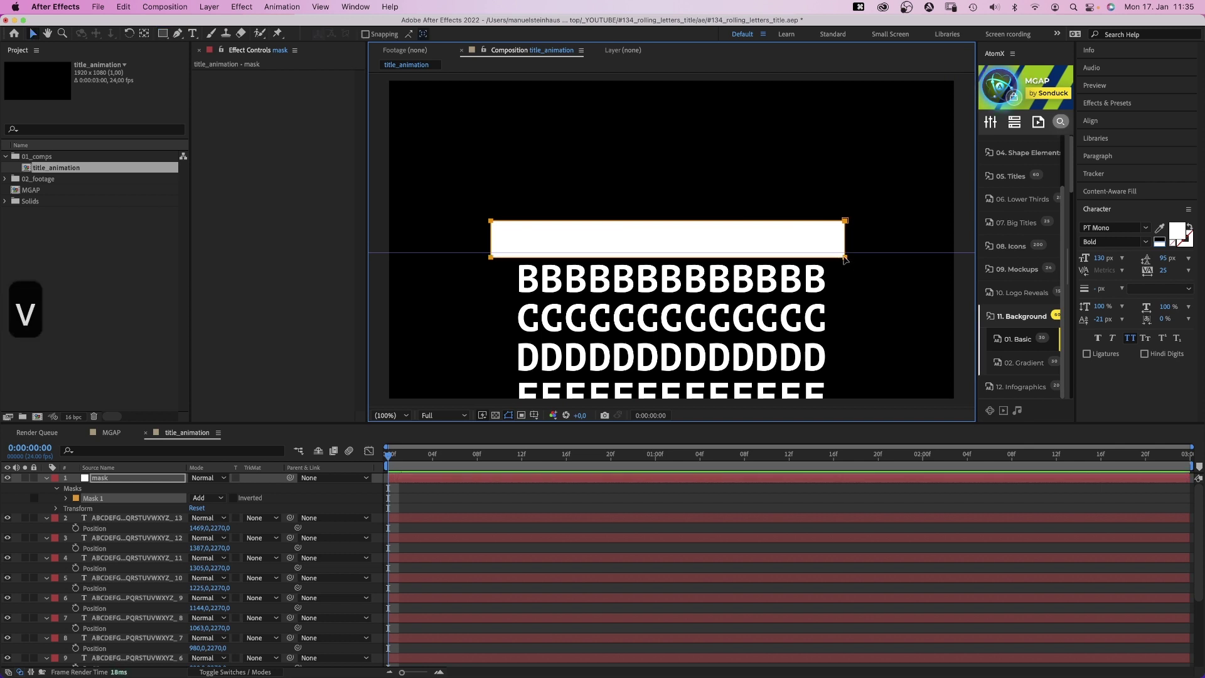
pyautogui.click(9, 478)
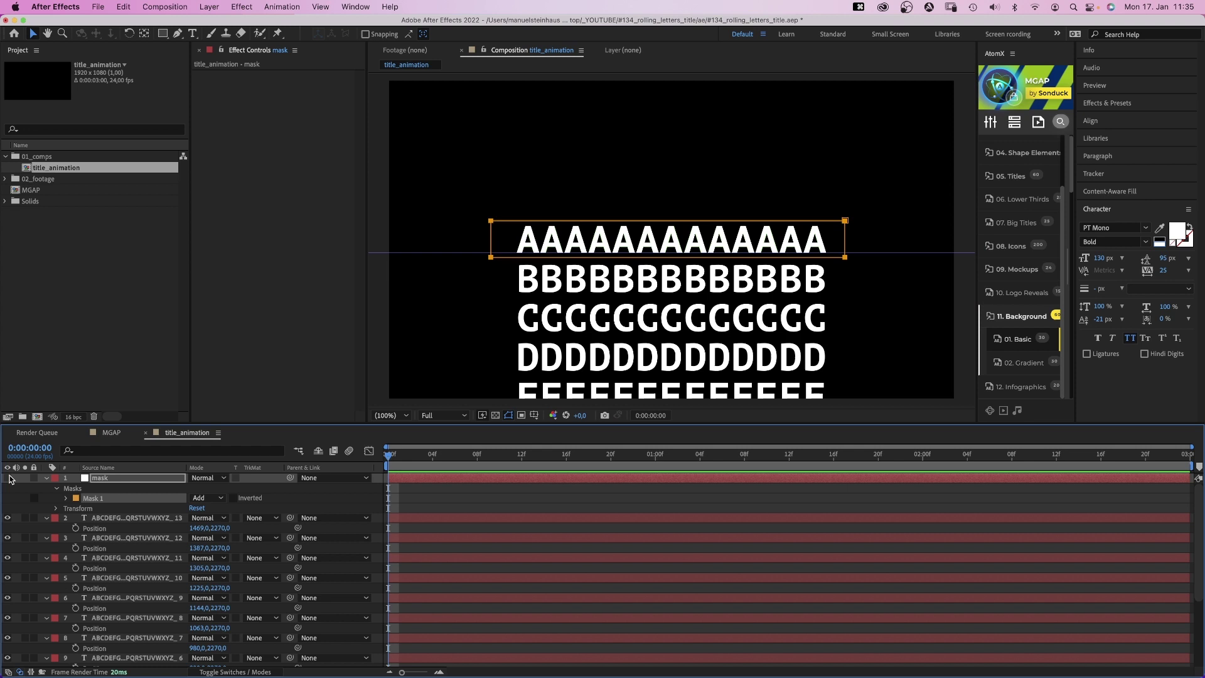
# - Apply the Set Matte effect to the rightmost letter column layer
pyautogui.click(144, 518)
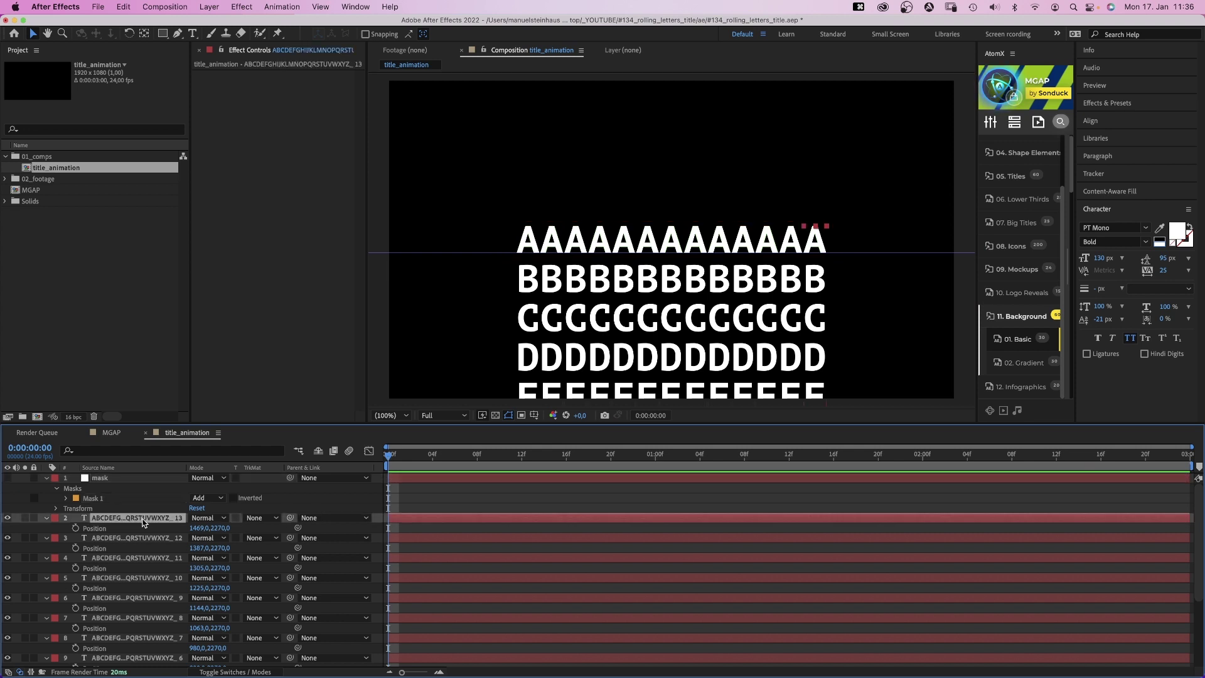
pyautogui.click(1134, 109)
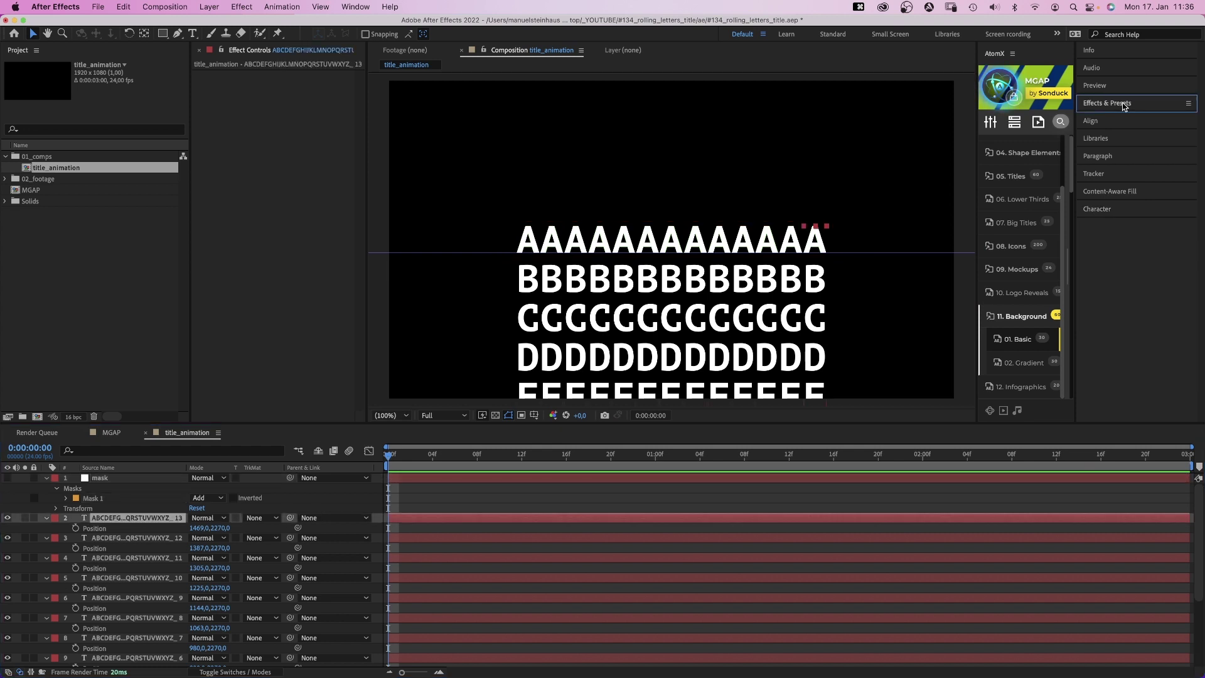
pyautogui.click(1122, 107)
pyautogui.write('set ma')
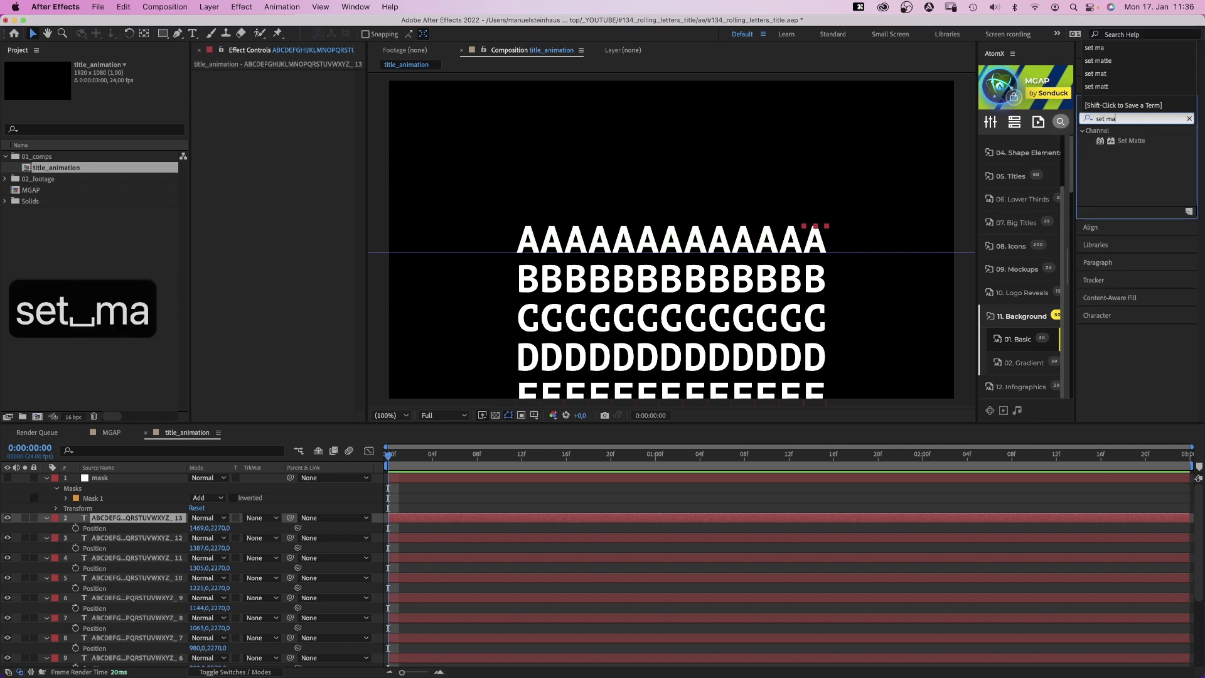
pyautogui.click(1098, 141)
pyautogui.moveTo(1098, 144); pyautogui.dragTo(269, 154)
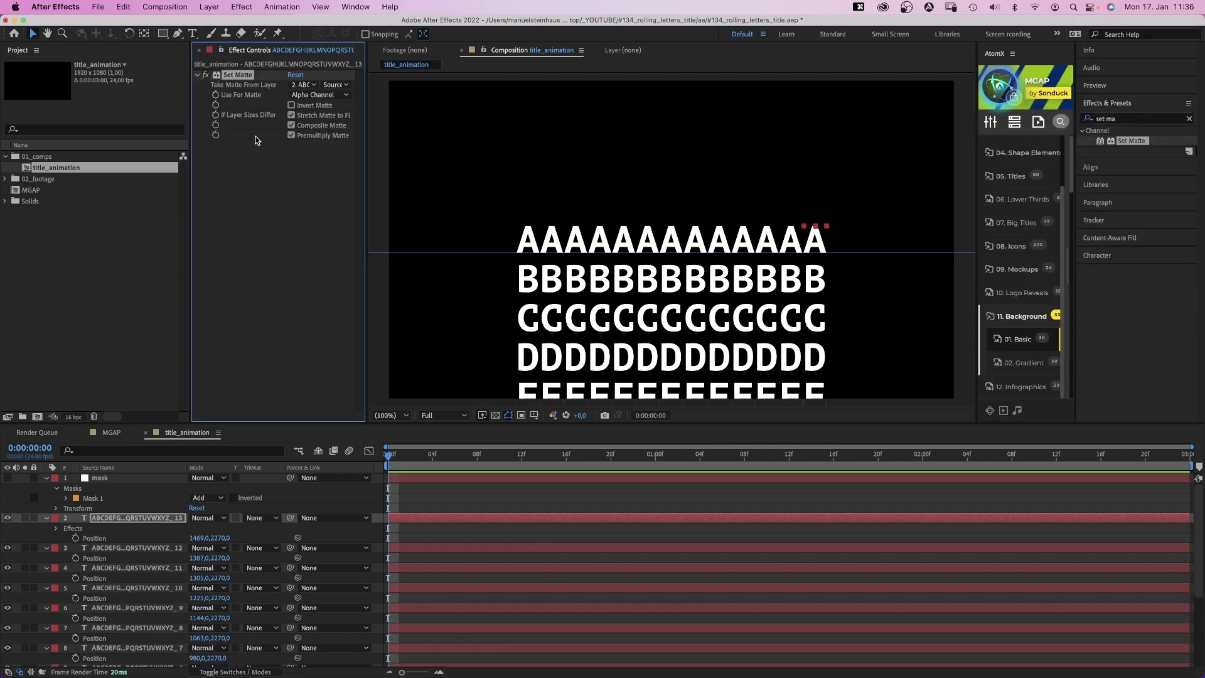
# - Take the matte from the mask layer using its Effects & Masks
pyautogui.click(303, 91)
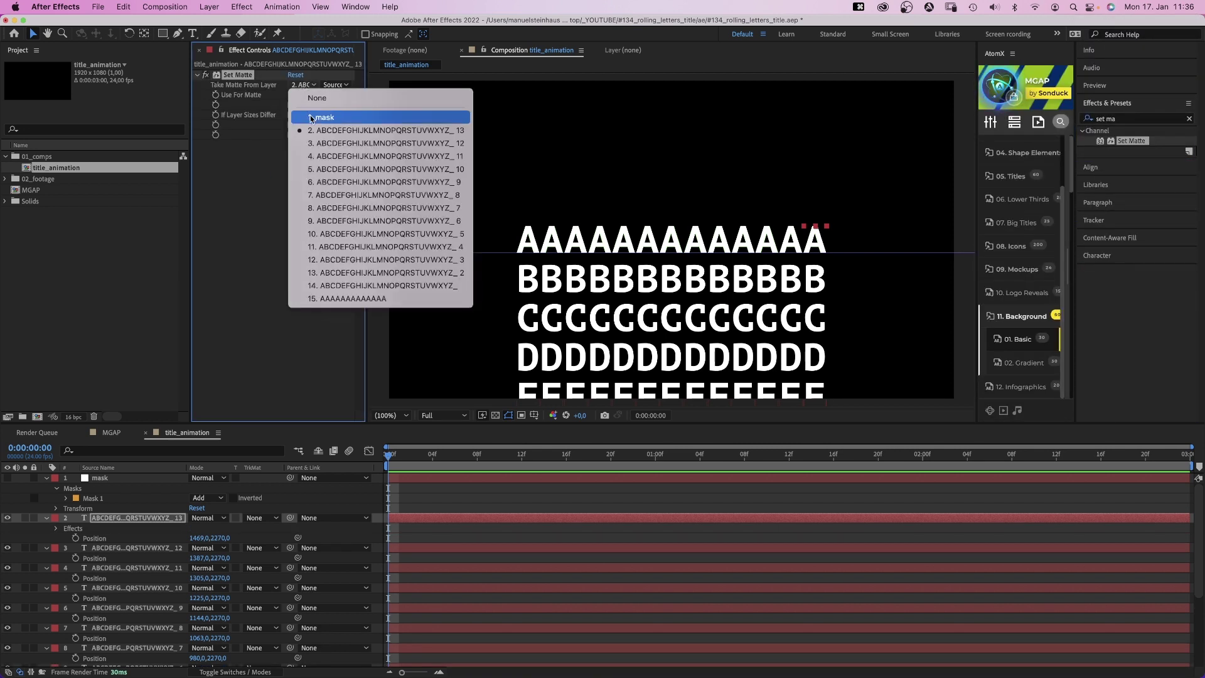
pyautogui.click(311, 118)
pyautogui.click(330, 85)
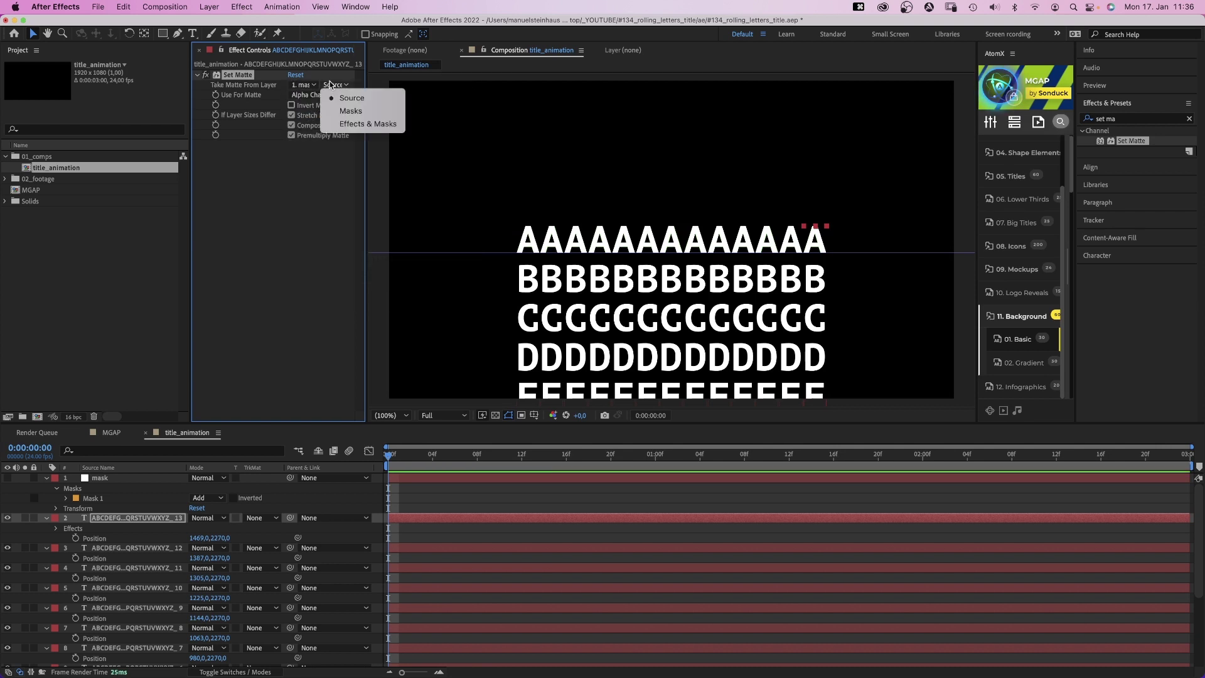
pyautogui.click(333, 124)
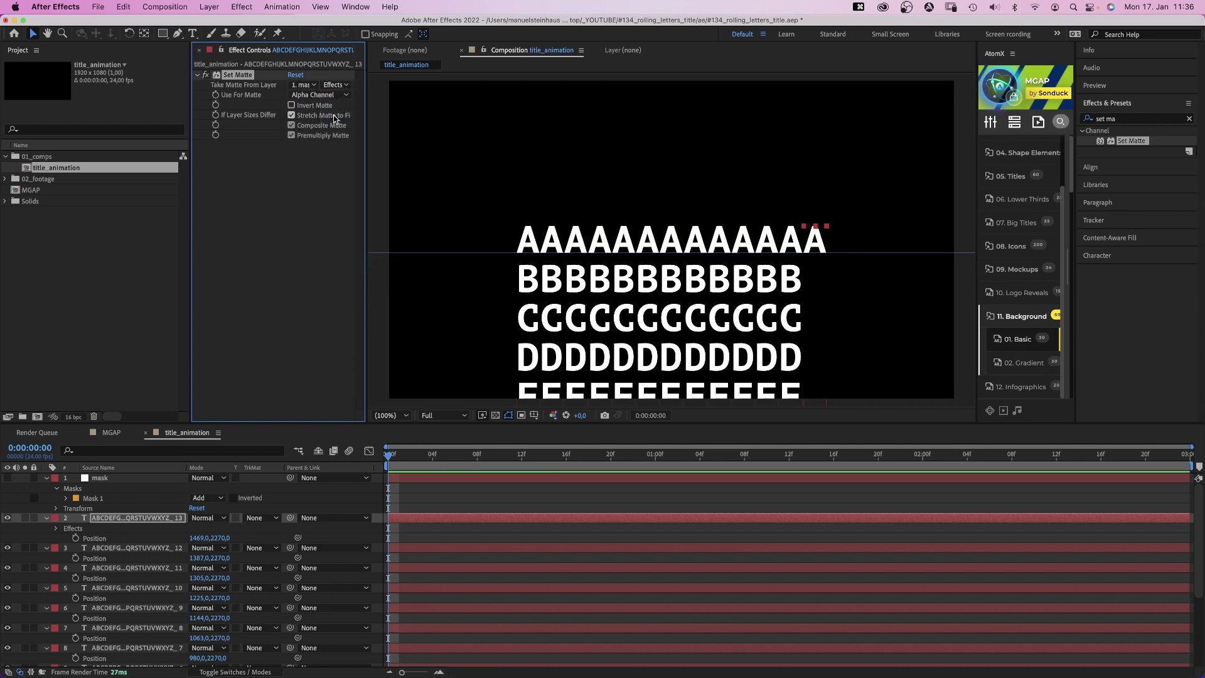
# - Copy the Set Matte effect and paste it onto each remaining letter column layer
pyautogui.press('super+c')
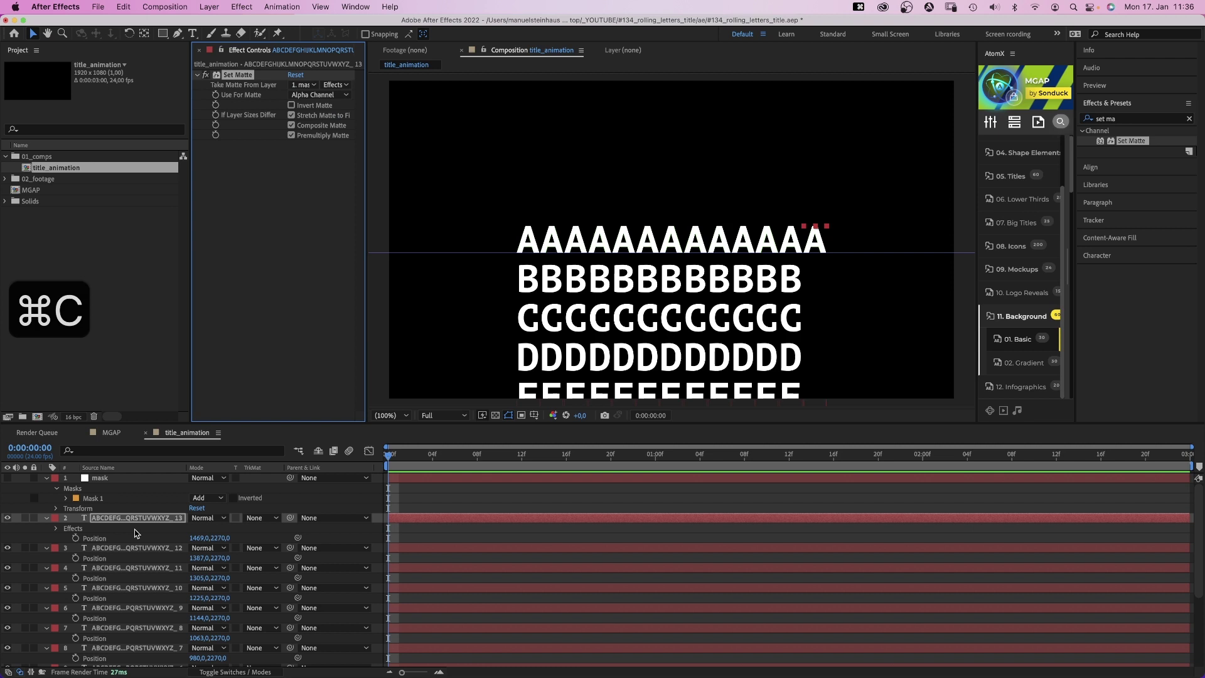
pyautogui.press('super+Down')
pyautogui.press('super+v')
pyautogui.press('super+Down')
pyautogui.press('super+v')
pyautogui.press('super+Down')
pyautogui.press('super+v')
pyautogui.press('super+Down')
pyautogui.press('super+v')
pyautogui.press('super+Down')
pyautogui.press('super+v')
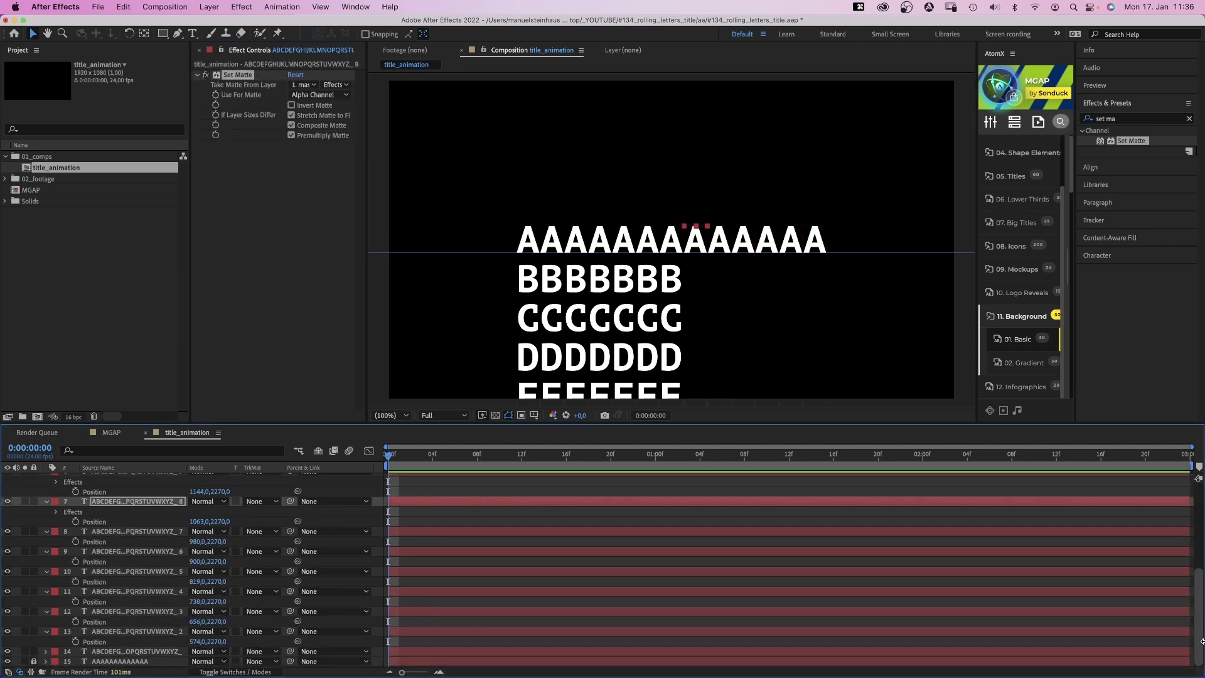
pyautogui.press('super+Down')
pyautogui.press('super+v')
pyautogui.press('super+Down')
pyautogui.press('super+v')
pyautogui.press('super+Down')
pyautogui.press('super+v')
pyautogui.press('super+Down')
pyautogui.press('super+v')
pyautogui.press('super+Down')
pyautogui.press('super+v')
pyautogui.press('super+Down')
pyautogui.press('super+v')
pyautogui.press('super+Down')
pyautogui.press('super+v')
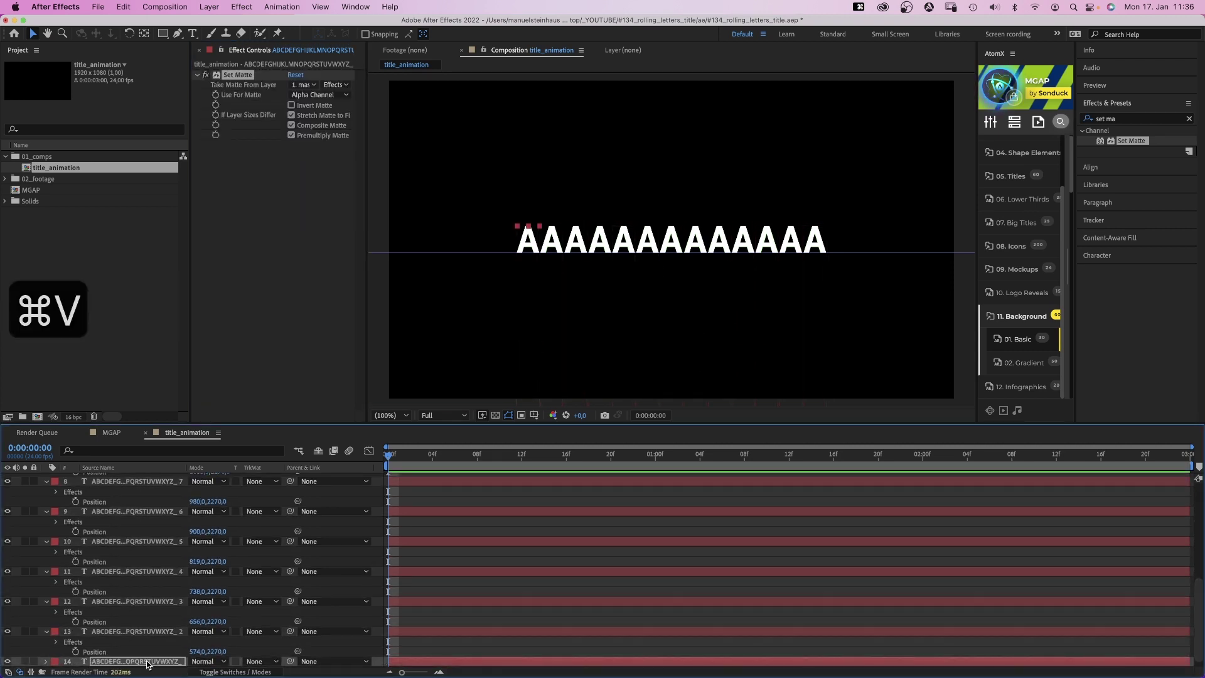
pyautogui.scroll(-1, 406, 616)
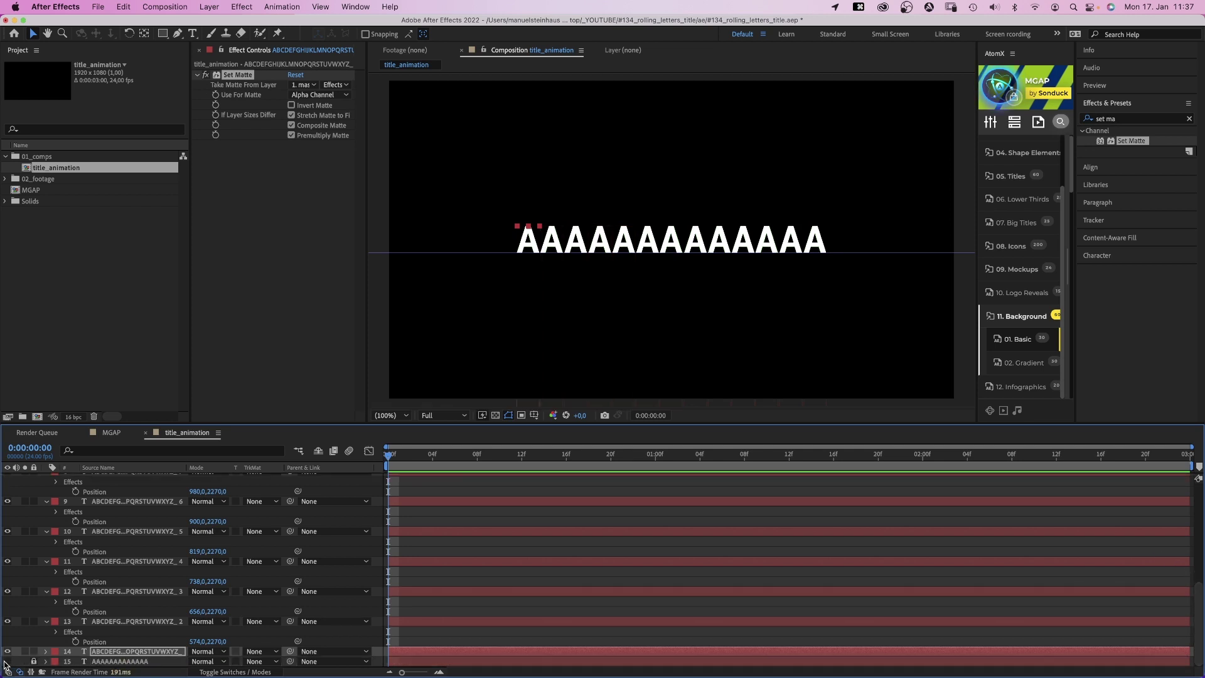
# - Widen the AtomX browser and open the Titles category of templates
pyautogui.moveTo(976, 255); pyautogui.dragTo(737, 254)
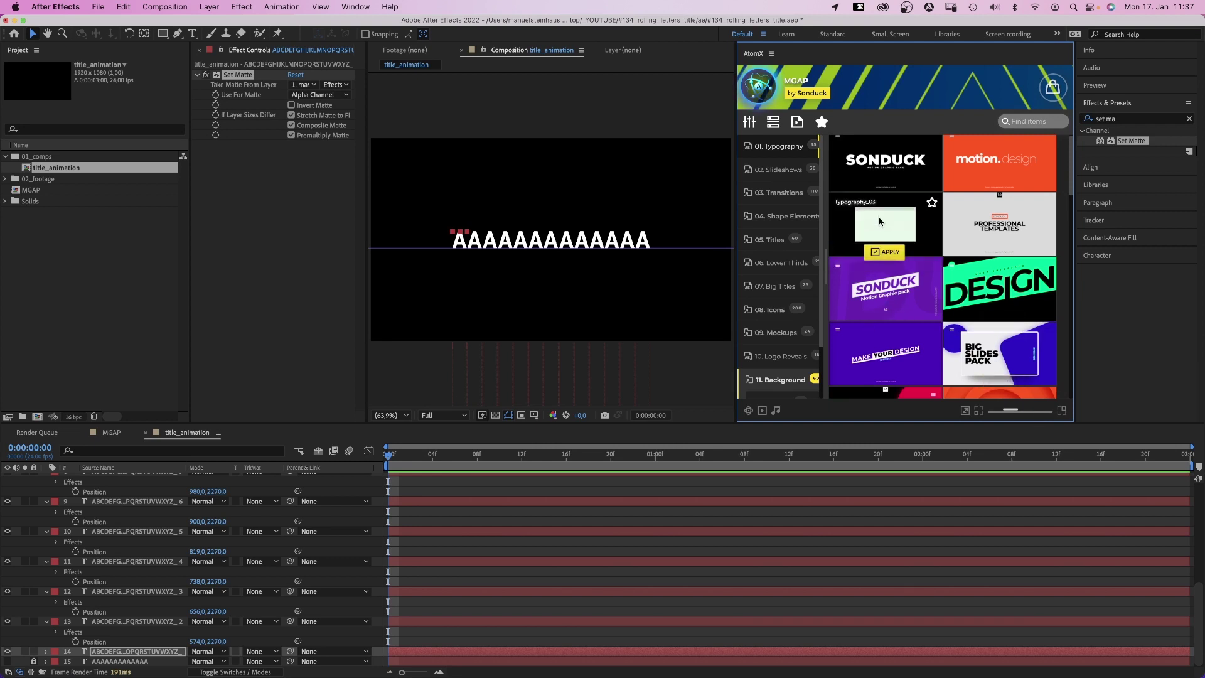
pyautogui.moveTo(884, 288)
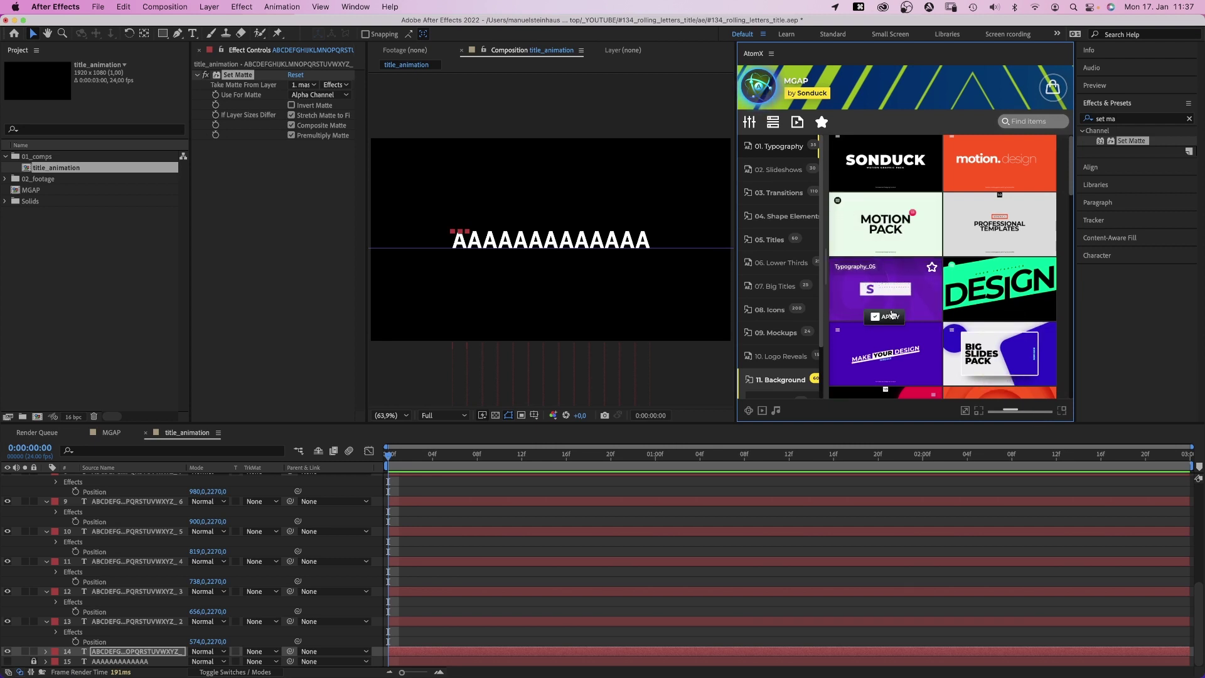
pyautogui.scroll(-5, 887, 311)
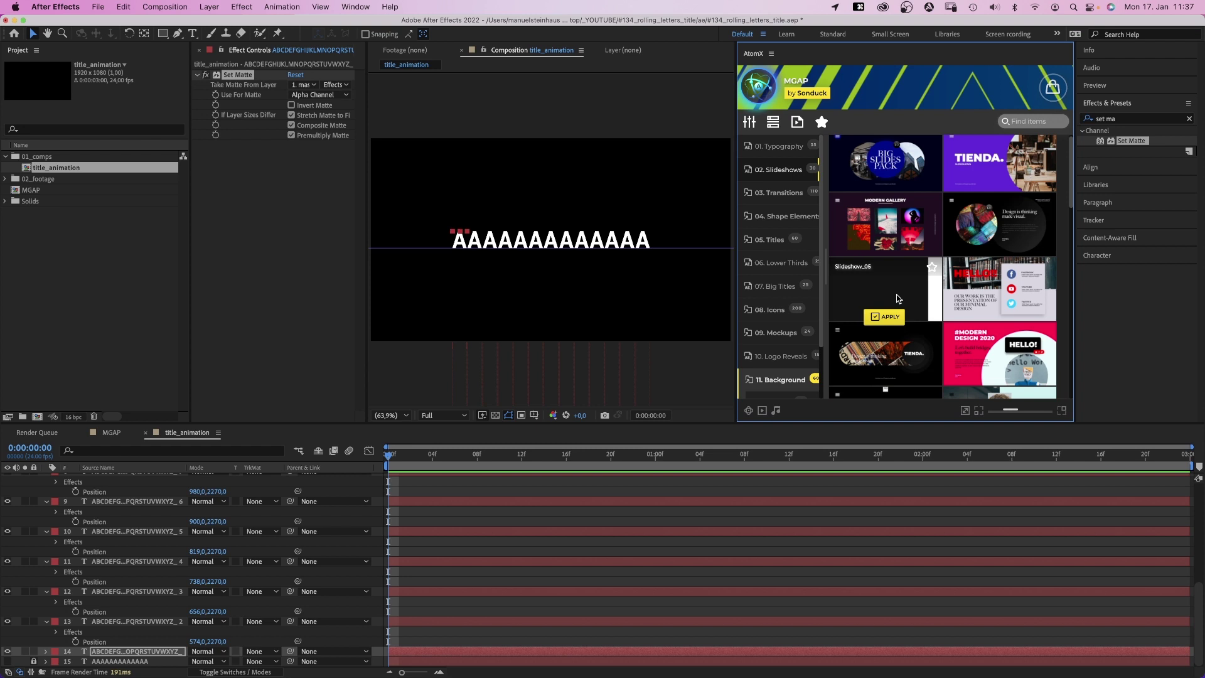
pyautogui.scroll(-3, 898, 298)
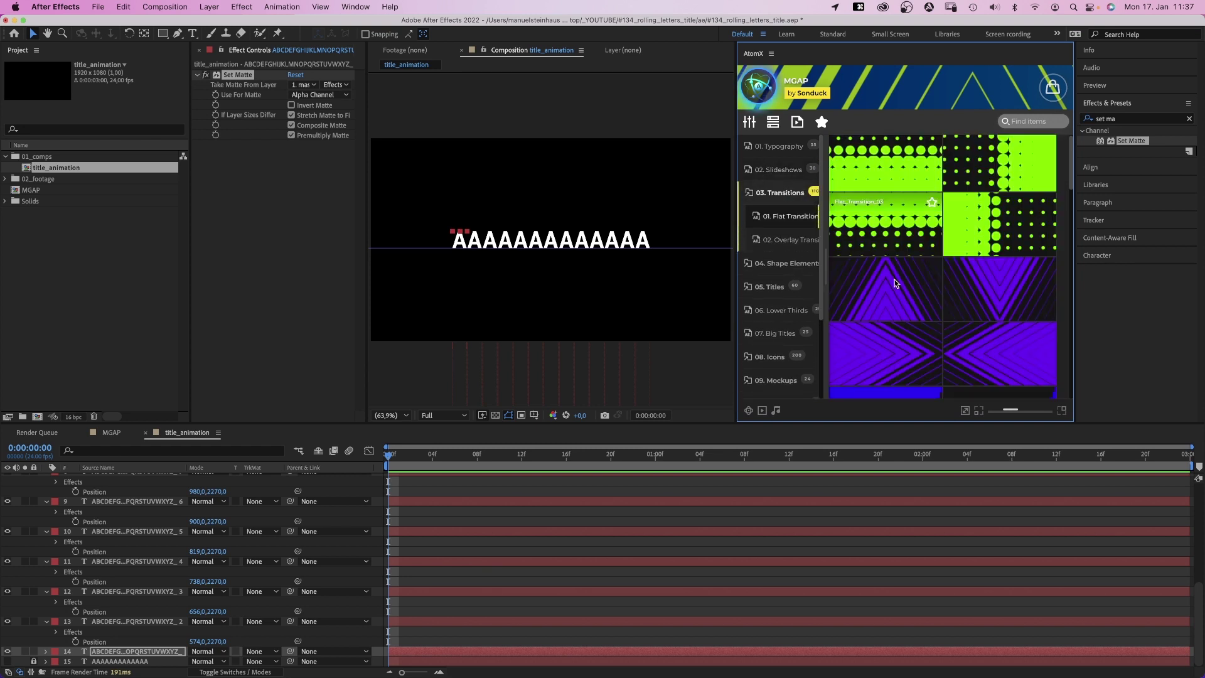
pyautogui.click(769, 287)
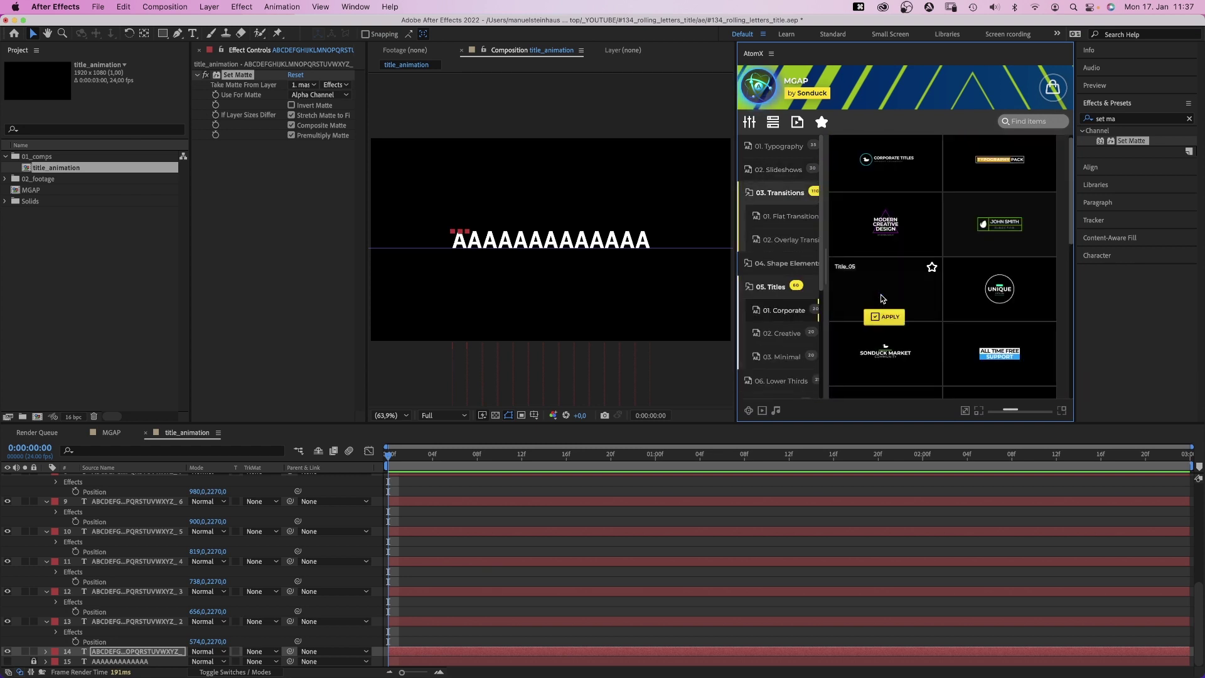
pyautogui.scroll(-3, 882, 294)
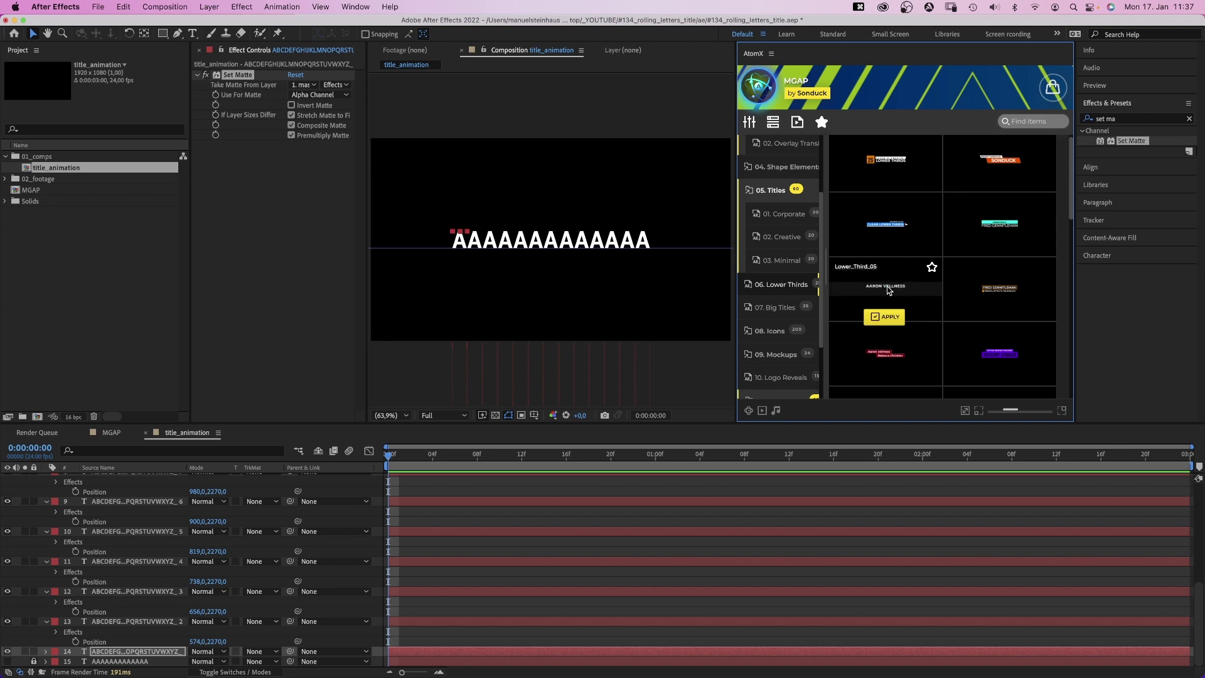
pyautogui.scroll(-3, 886, 291)
# - Add the BRAND NEW PROJECT big title template to MGAP and preview it
pyautogui.doubleClick(30, 191)
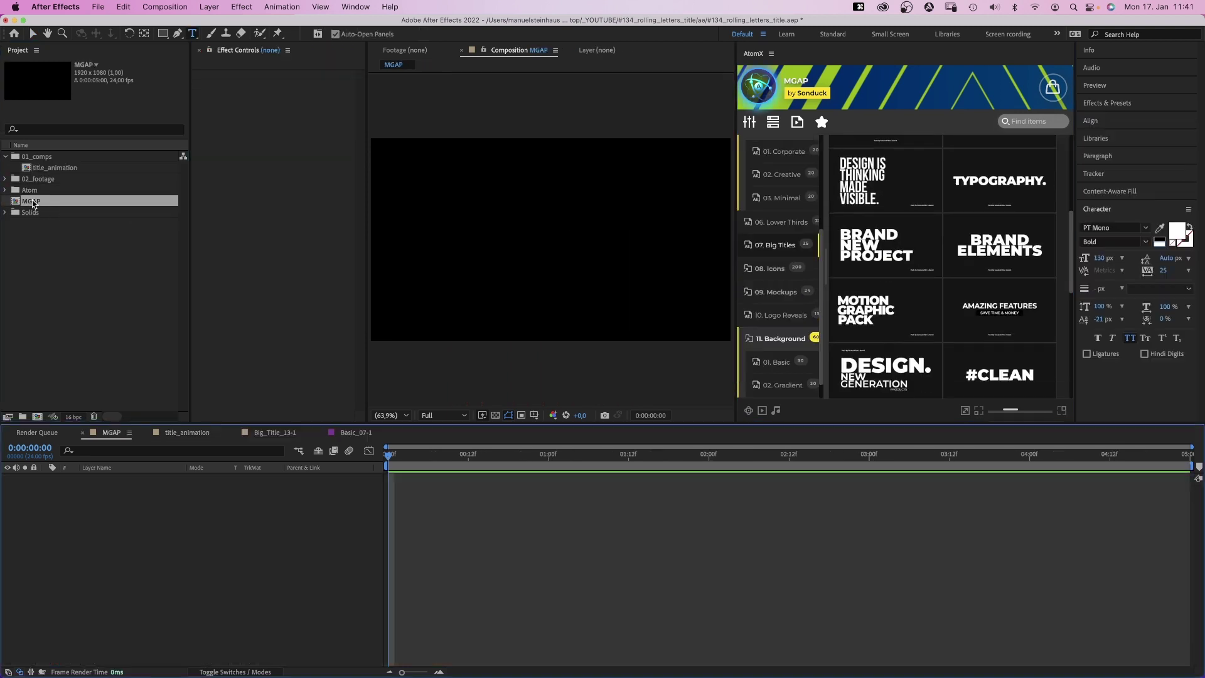
pyautogui.click(890, 274)
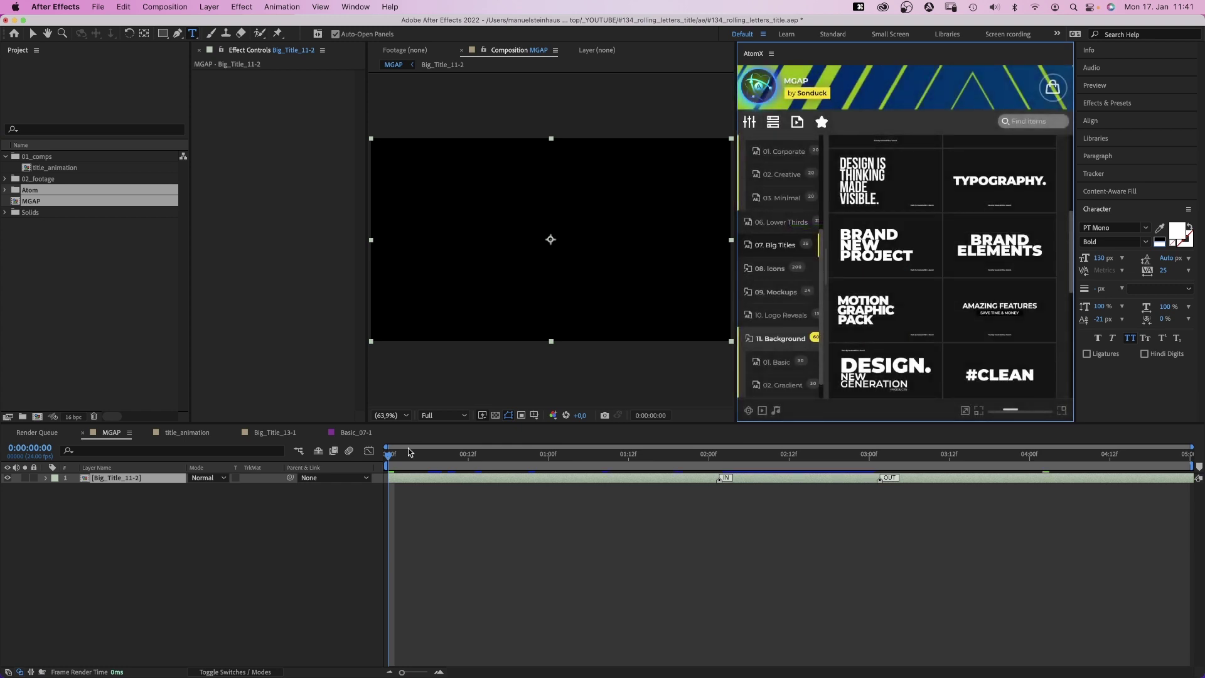
pyautogui.click(151, 513)
pyautogui.press('space')
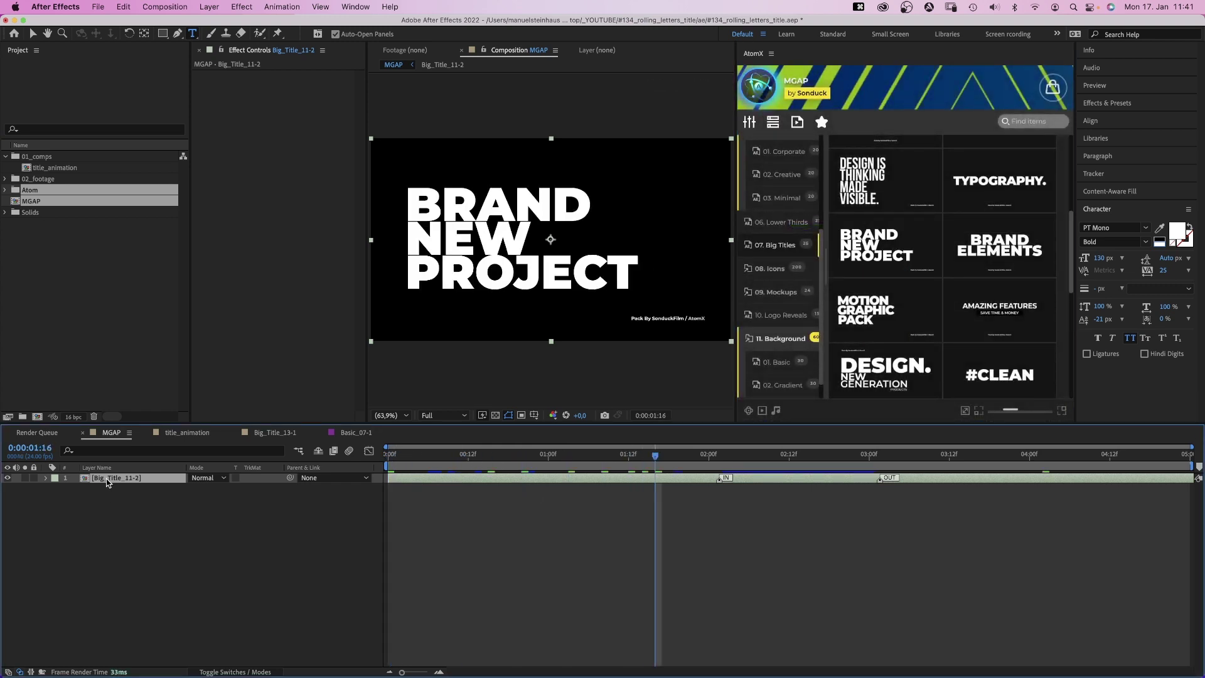
# - Retype the precomp's three text lines to EASY TITLE ANIMATION and return to MGAP
pyautogui.doubleClick(107, 479)
pyautogui.doubleClick(101, 497)
pyautogui.write('EASY')
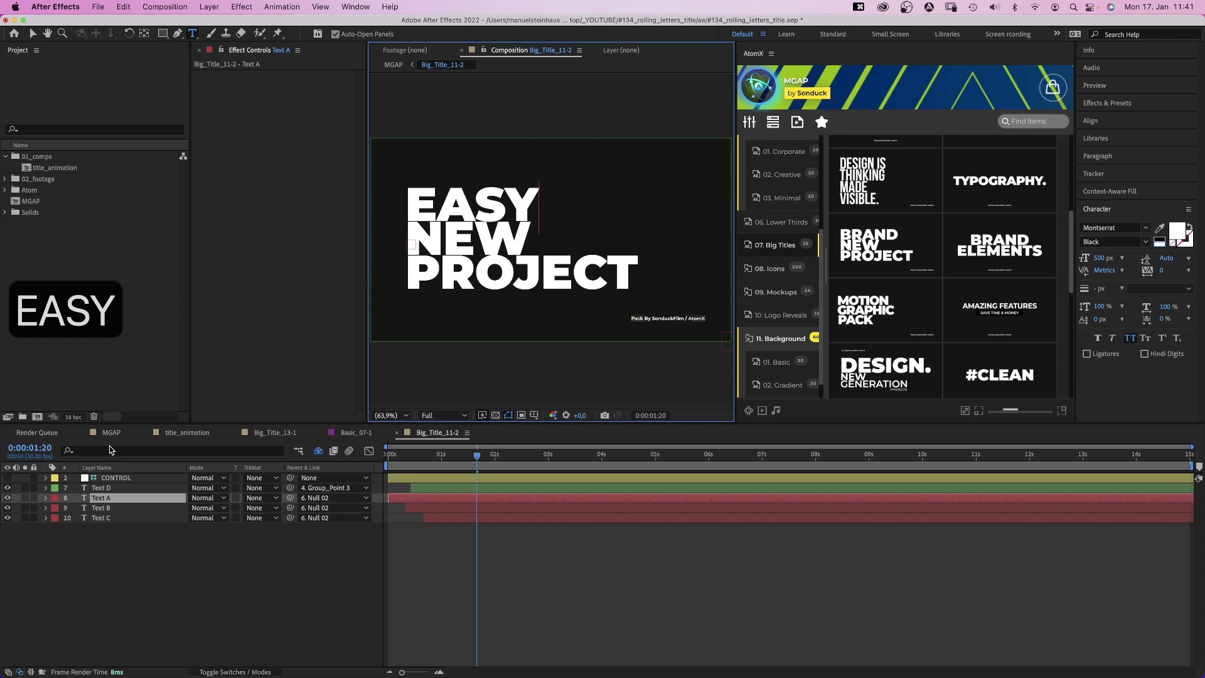
pyautogui.doubleClick(96, 509)
pyautogui.write('TITLE')
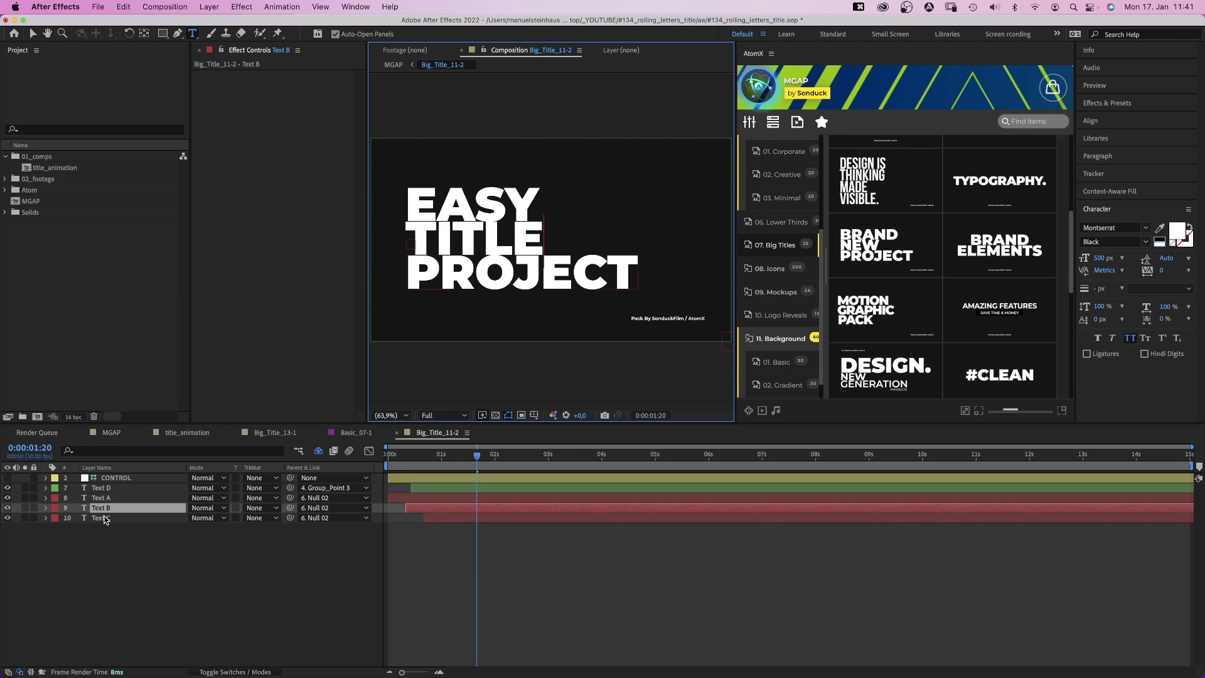
pyautogui.doubleClick(104, 518)
pyautogui.write('ANIMATION')
pyautogui.click(212, 585)
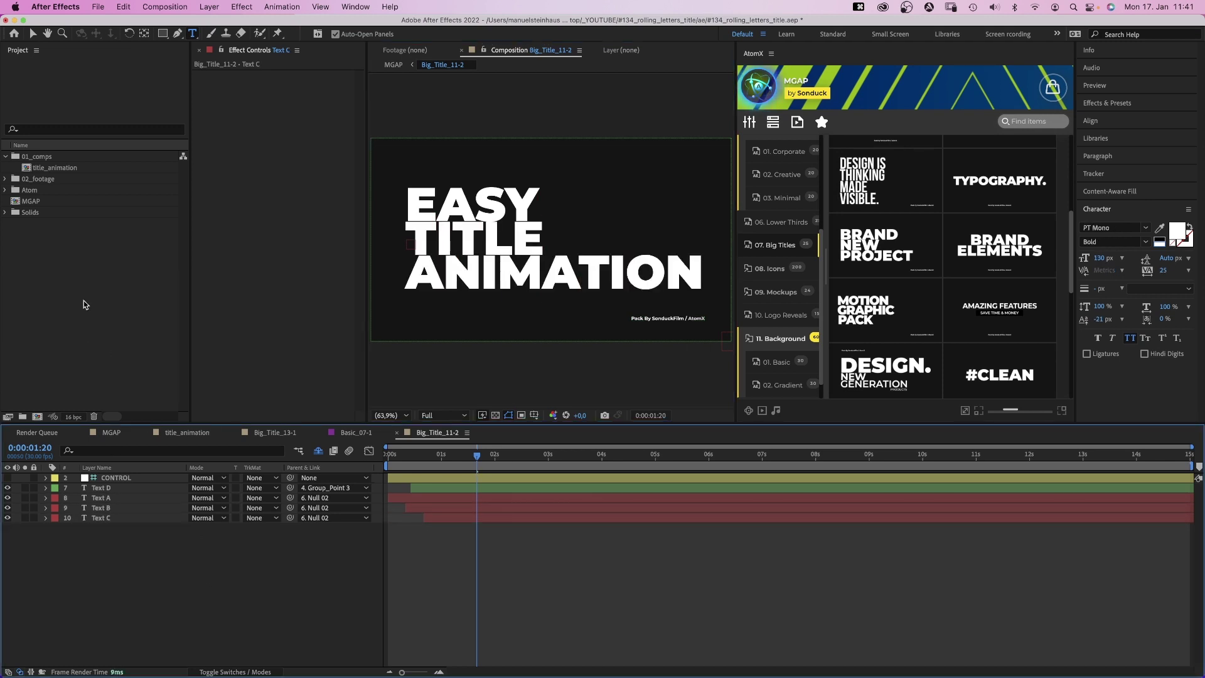
pyautogui.doubleClick(31, 201)
# - Add the AtomX Basic_07 wavy pattern background to MGAP and move its layer beneath the title
pyautogui.click(775, 361)
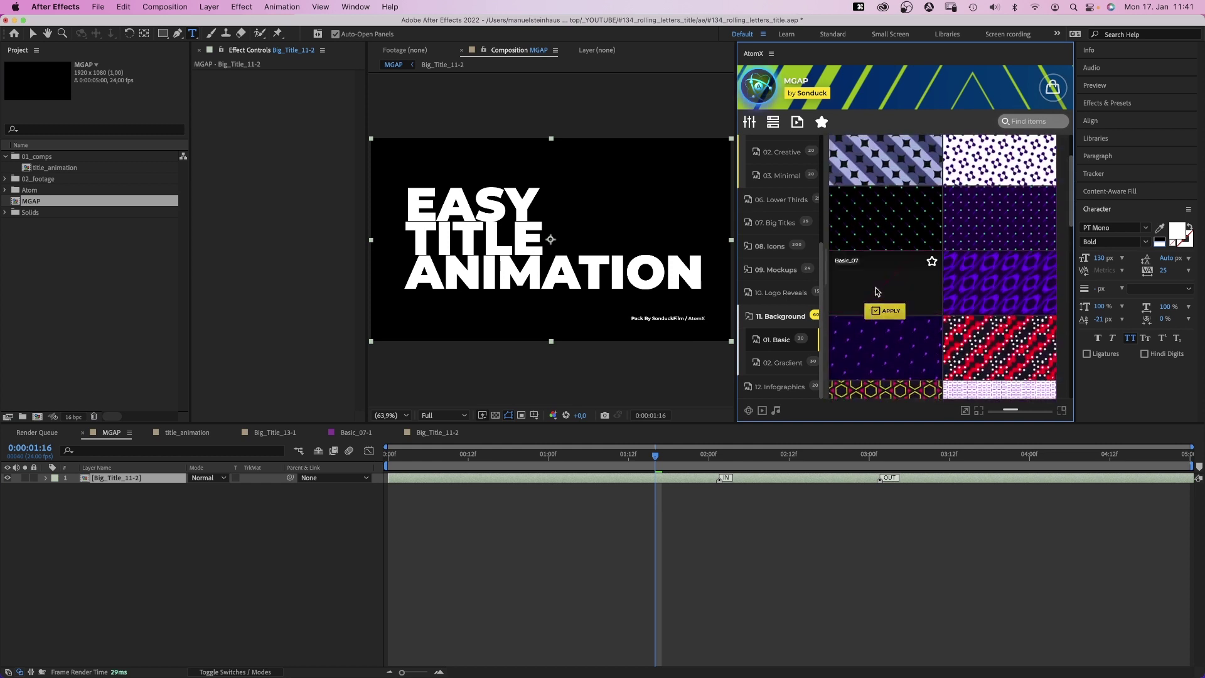
pyautogui.click(885, 309)
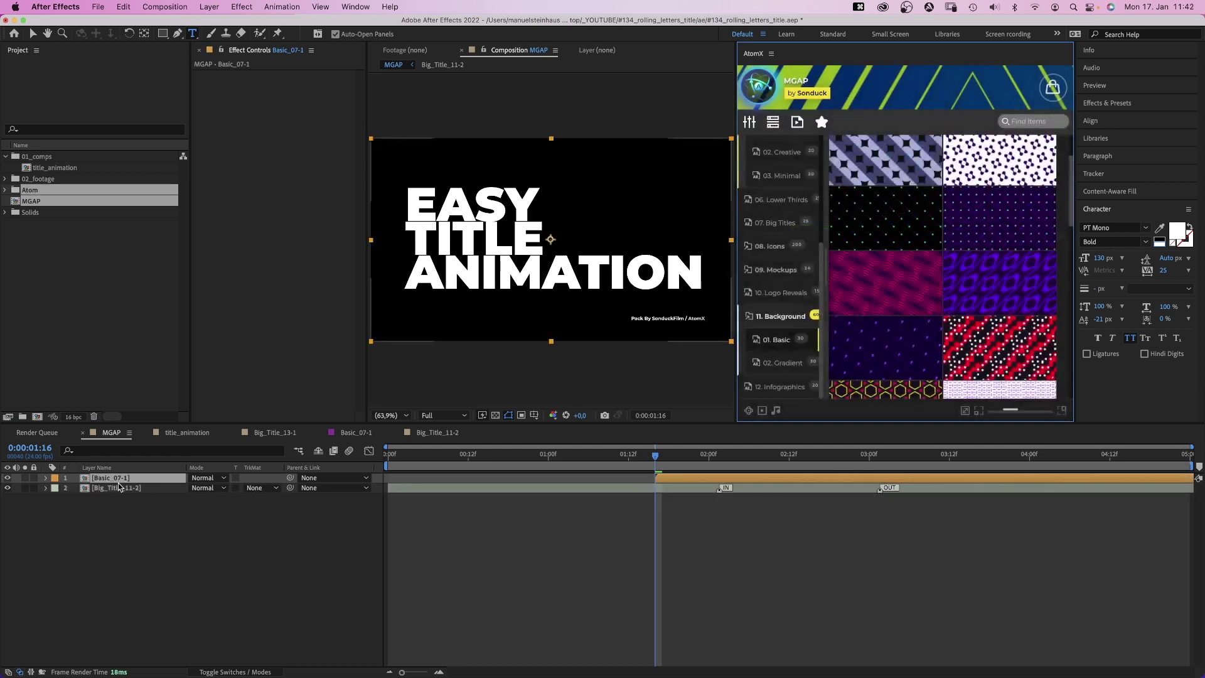
pyautogui.moveTo(123, 498); pyautogui.dragTo(121, 497)
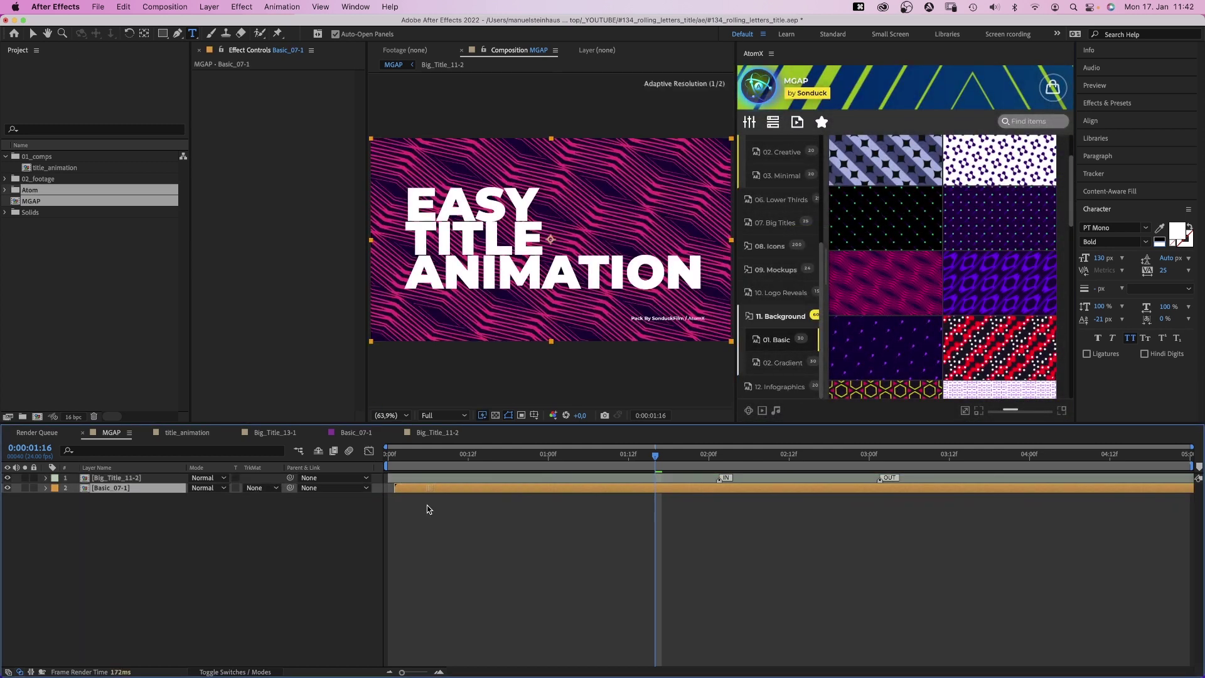
# - Inside the background composition, set the CONTROL layer's Color B to purple and Size Control to 122
pyautogui.doubleClick(116, 490)
pyautogui.click(111, 478)
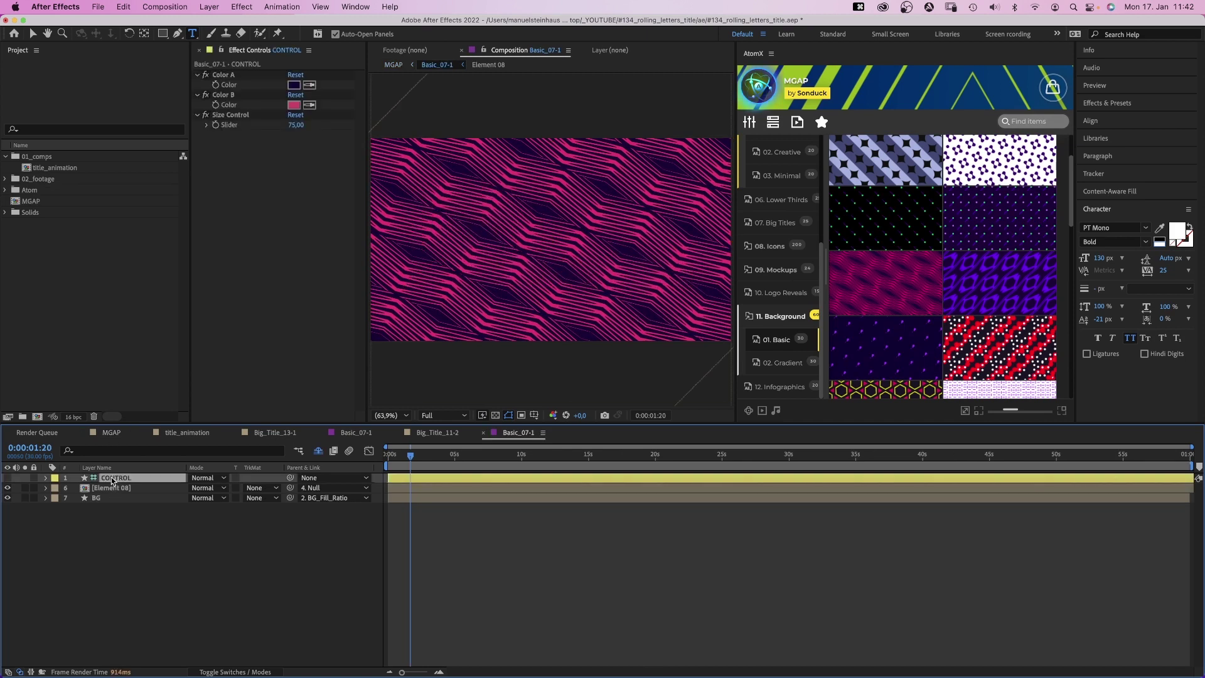
pyautogui.click(294, 105)
pyautogui.moveTo(386, 321); pyautogui.dragTo(391, 347)
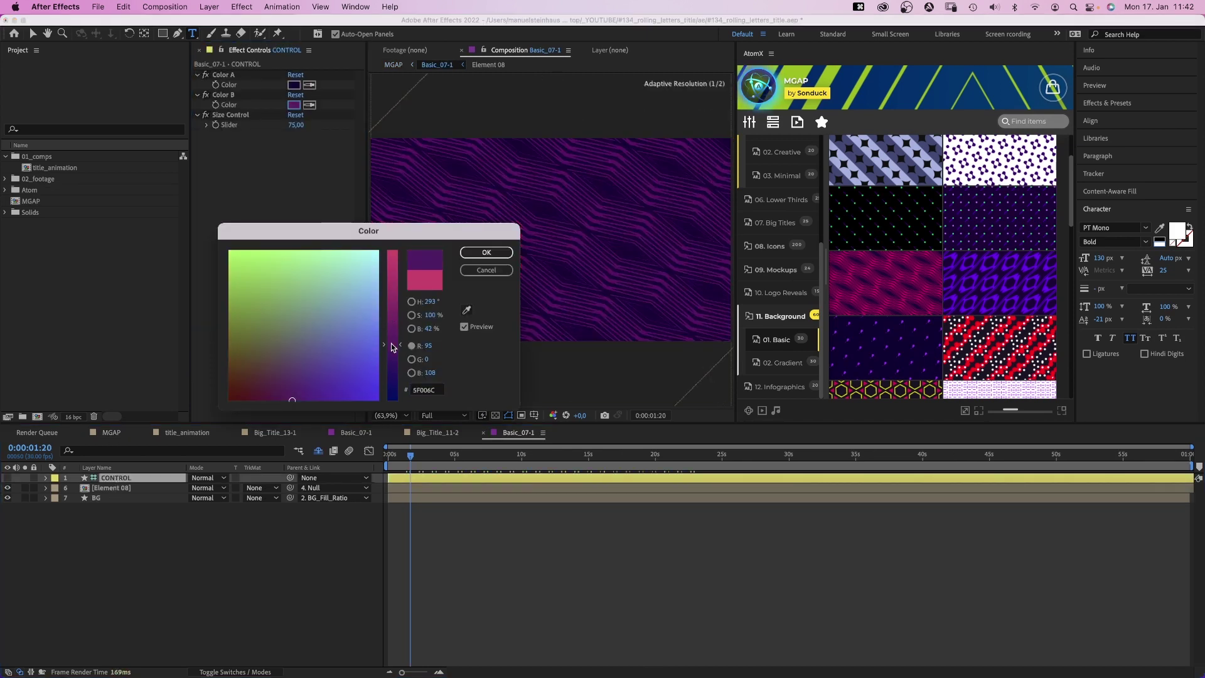
pyautogui.click(484, 253)
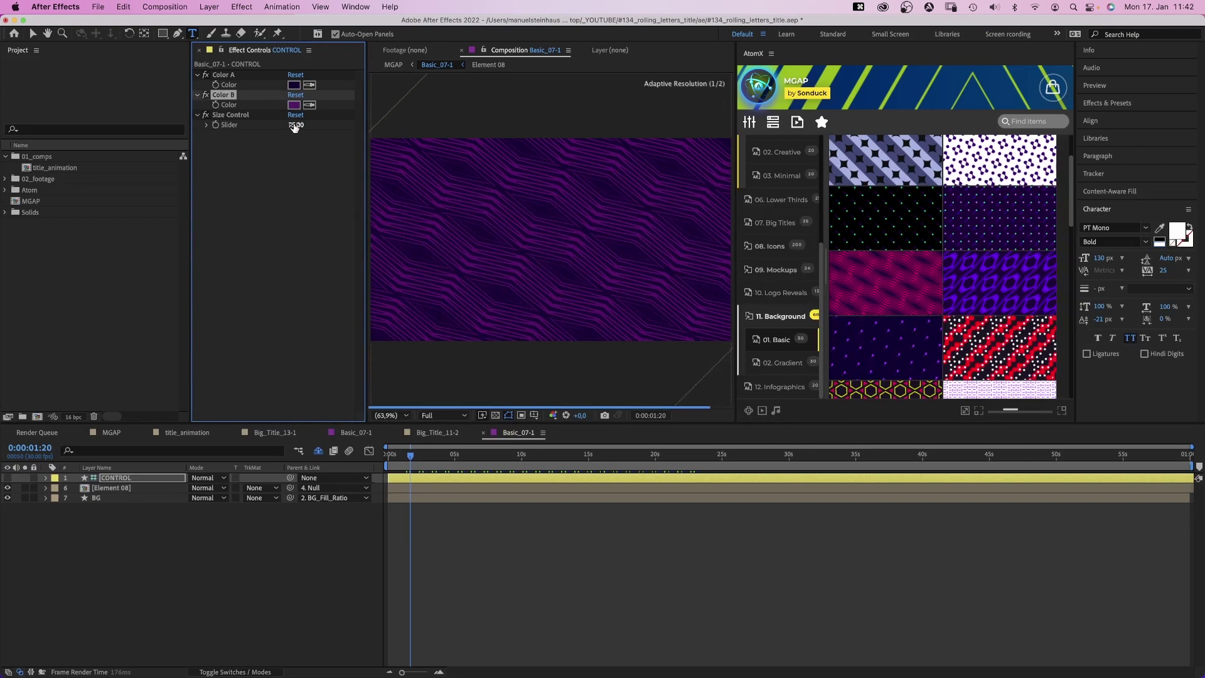
pyautogui.moveTo(295, 126); pyautogui.dragTo(30, 345)
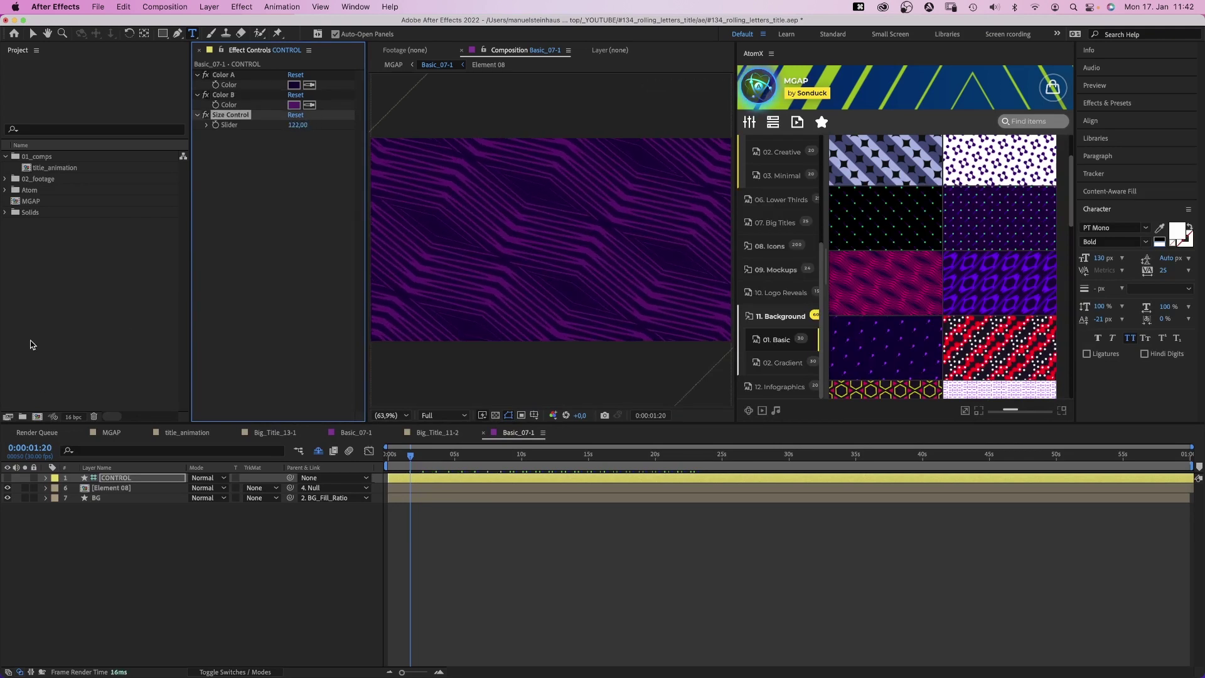
# - Back in MGAP, preview the title over the purple background from the start and widen the viewer
pyautogui.doubleClick(31, 201)
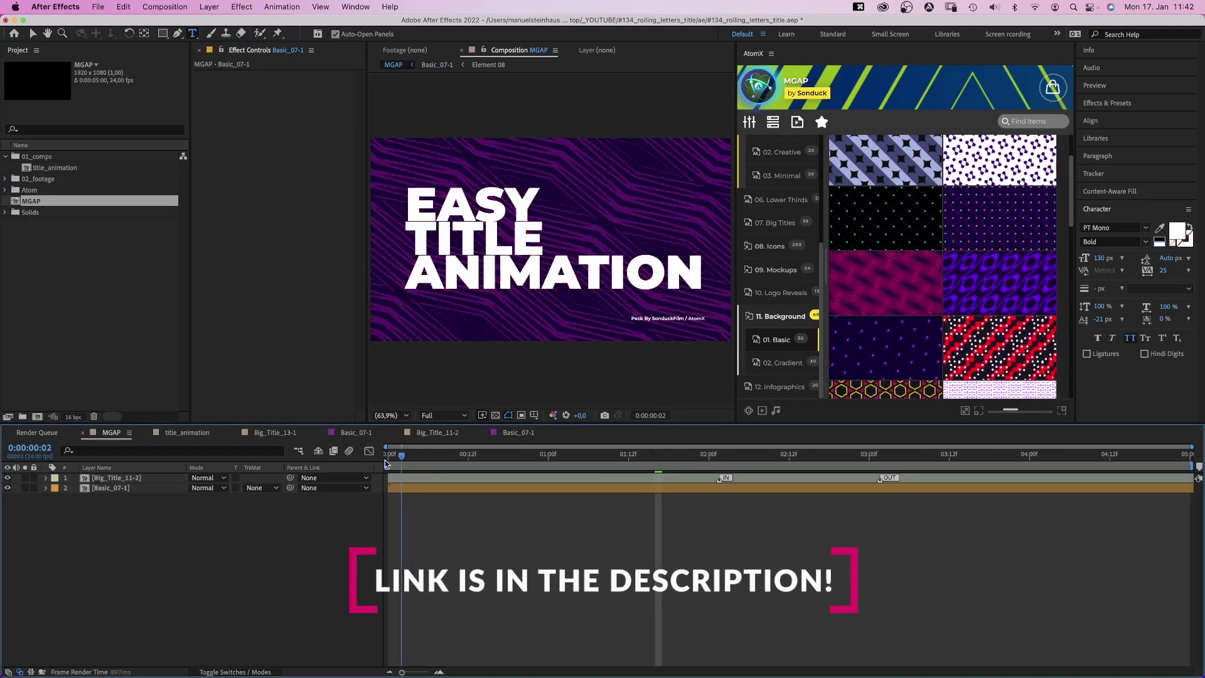
pyautogui.click(385, 463)
pyautogui.press('space')
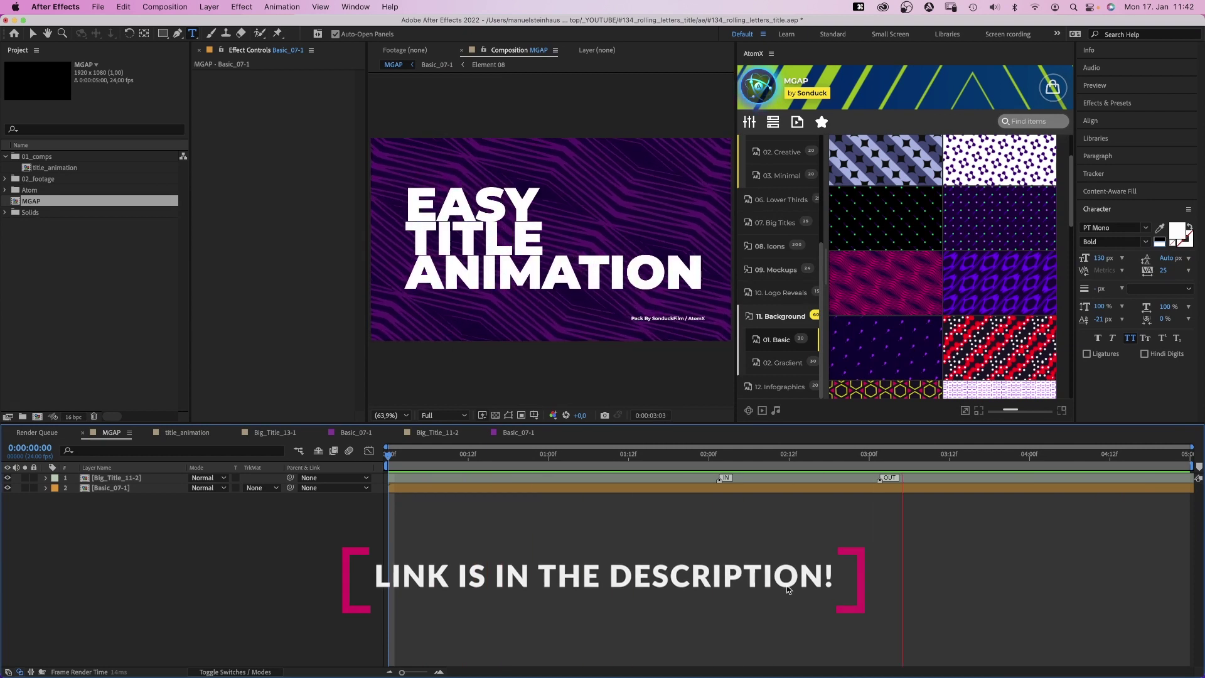
pyautogui.press('space')
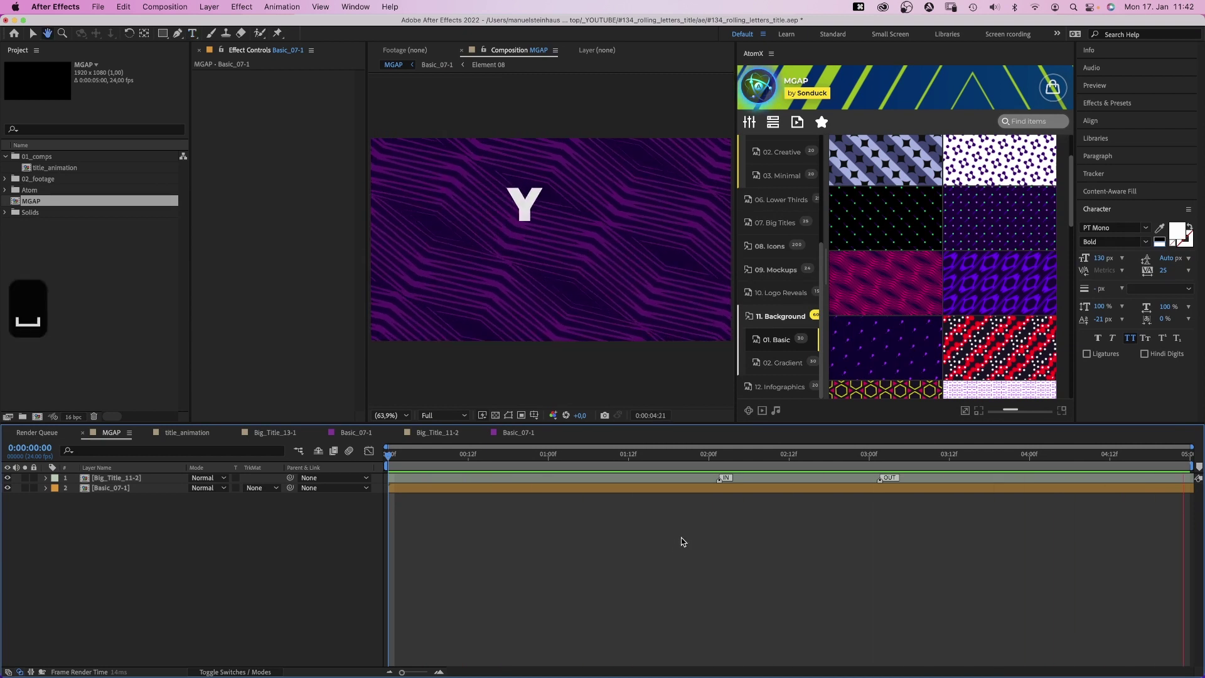
pyautogui.moveTo(736, 271); pyautogui.dragTo(952, 270)
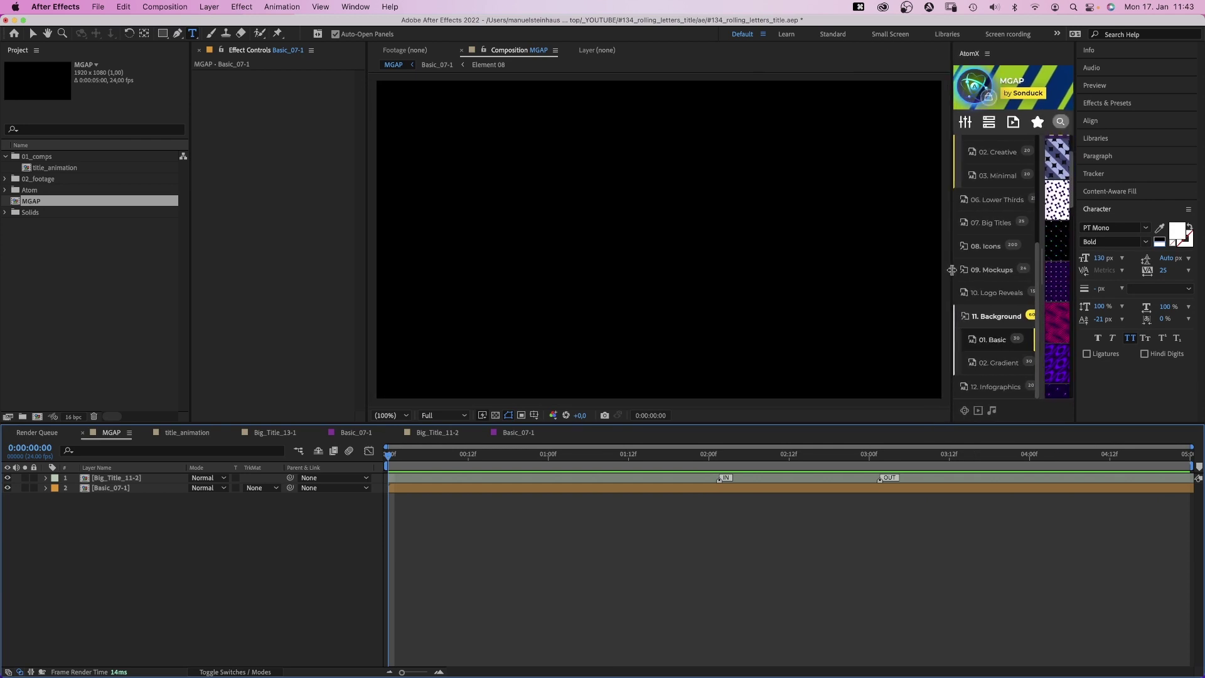
# - In title_animation, raise all letter columns together via Position so they show underscores
pyautogui.doubleClick(46, 167)
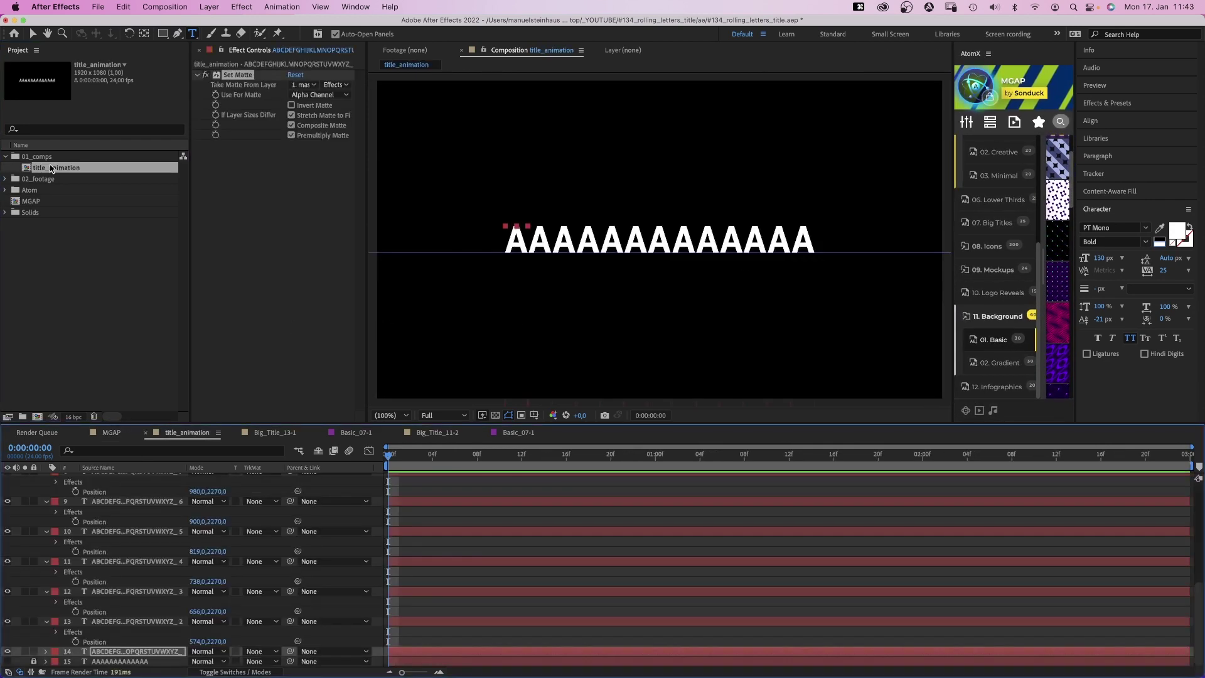
pyautogui.press('super+a')
pyautogui.click(45, 501)
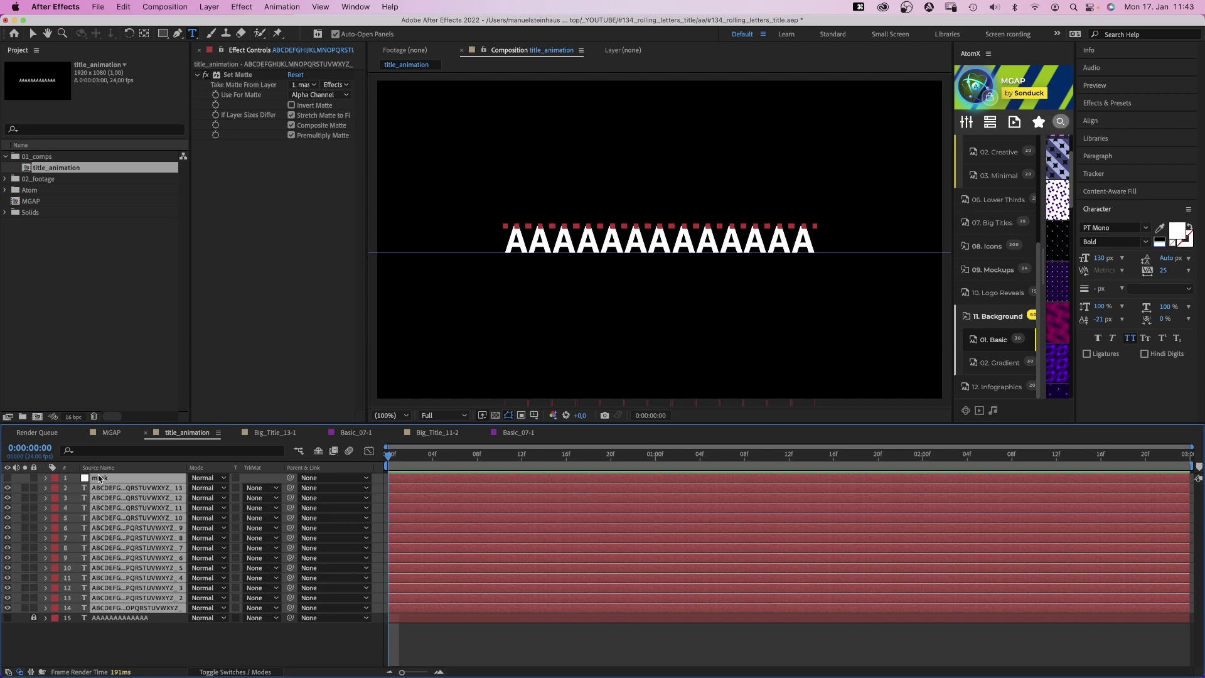
pyautogui.press('p')
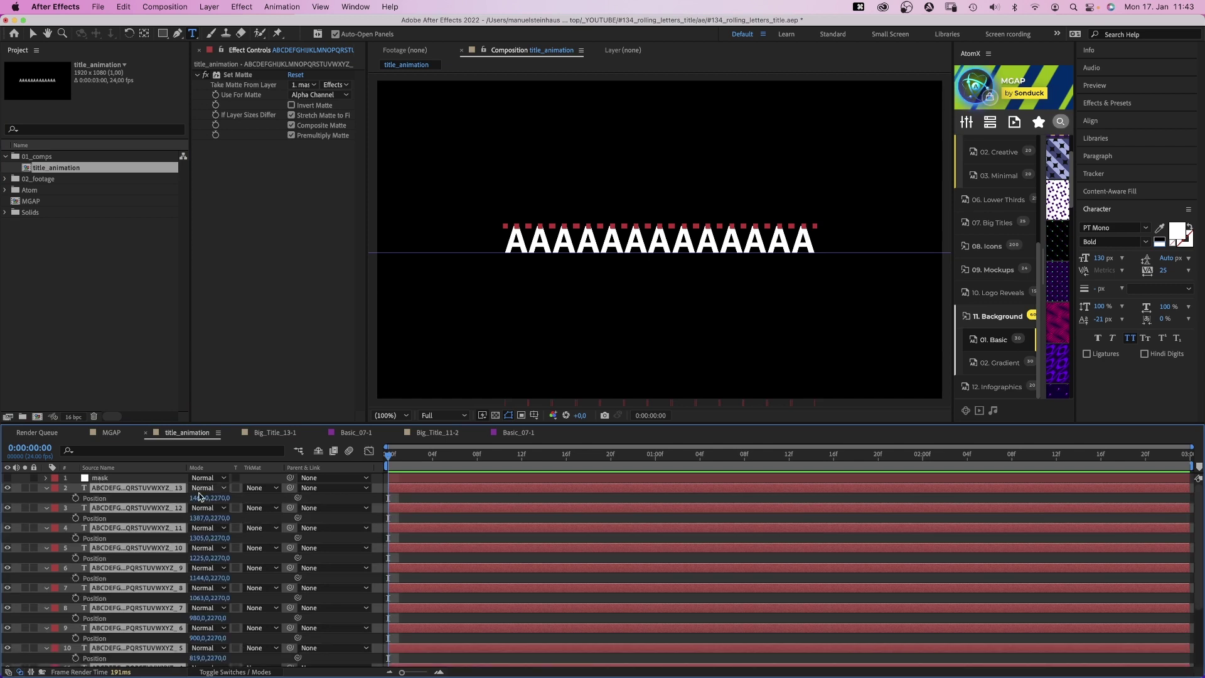
pyautogui.moveTo(219, 500)
pyautogui.mouseDown()
pyautogui.moveTo(152, 516)
pyautogui.moveTo(35, 515)
pyautogui.moveTo(209, 497)
pyautogui.mouseUp()
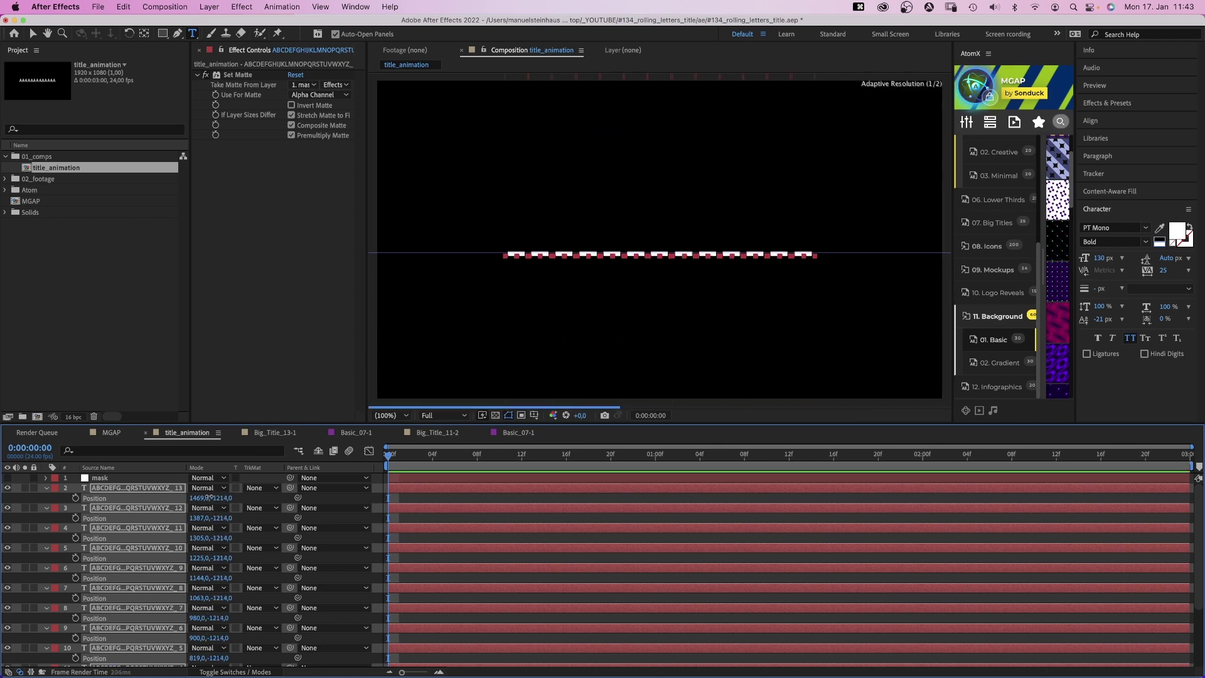
# - Select every column except the mask layer and record starting Position keyframes at 0:00
pyautogui.click(64, 502)
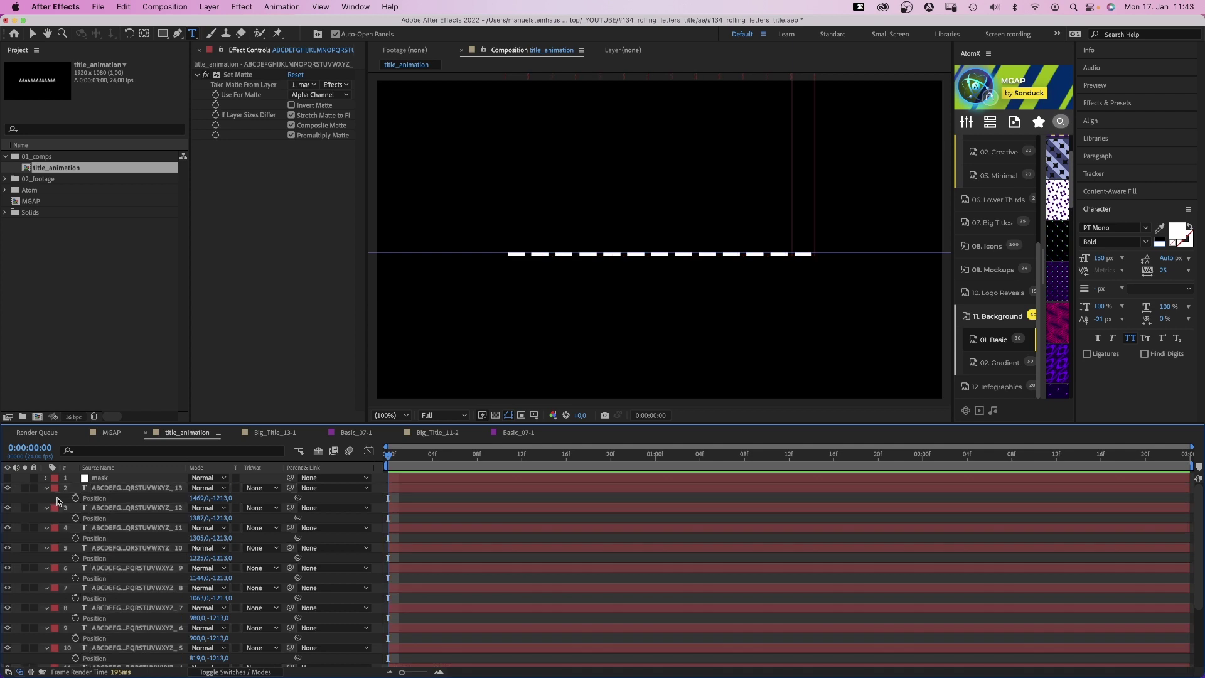
pyautogui.press('cmd+a')
pyautogui.keyDown('super'); pyautogui.click(97, 480); pyautogui.keyUp('super')
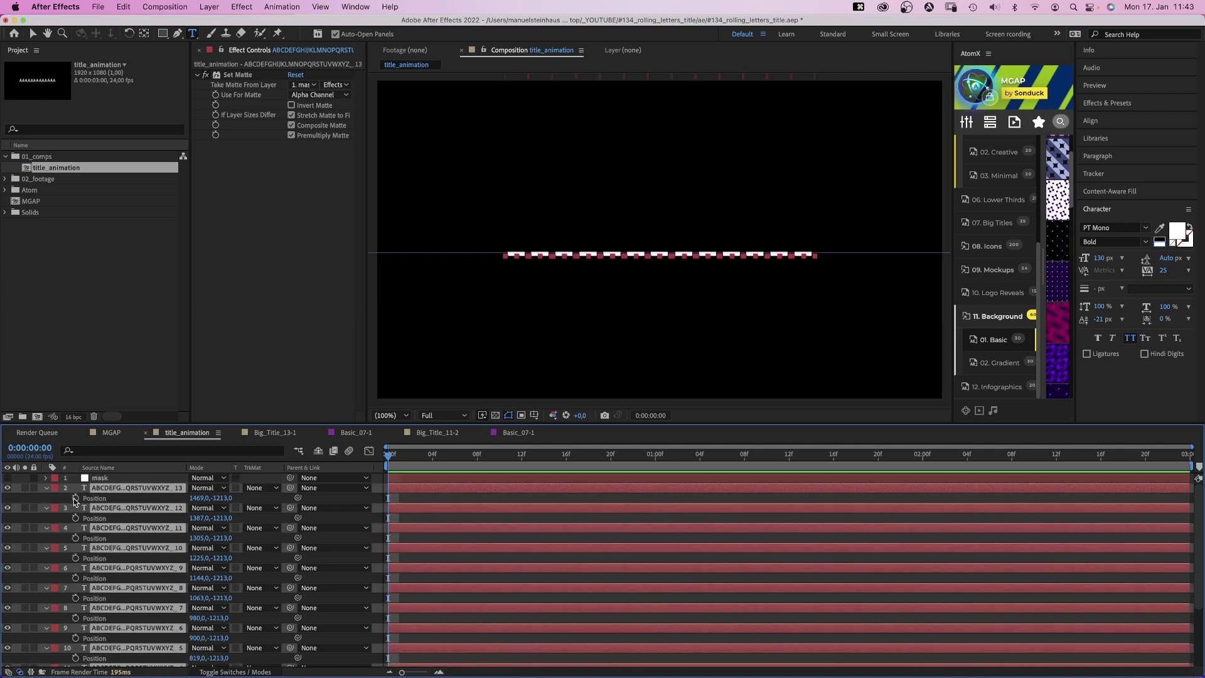
pyautogui.click(76, 499)
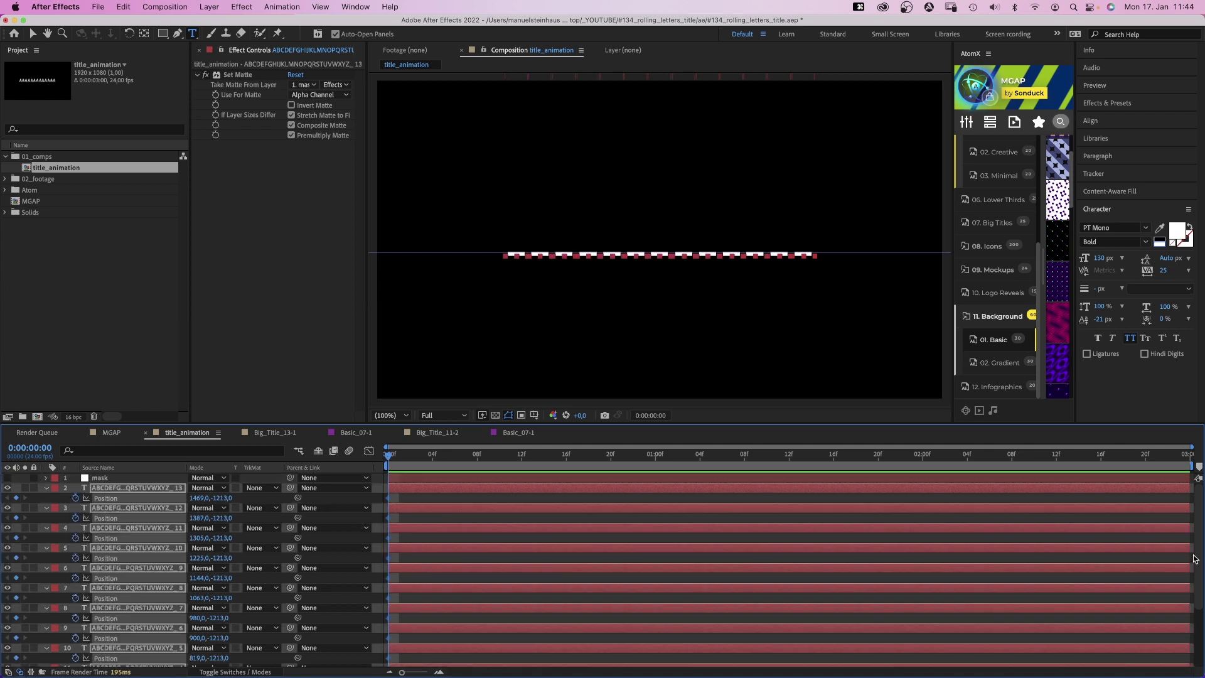
pyautogui.scroll(-2, 1194, 558)
pyautogui.scroll(2, 1191, 528)
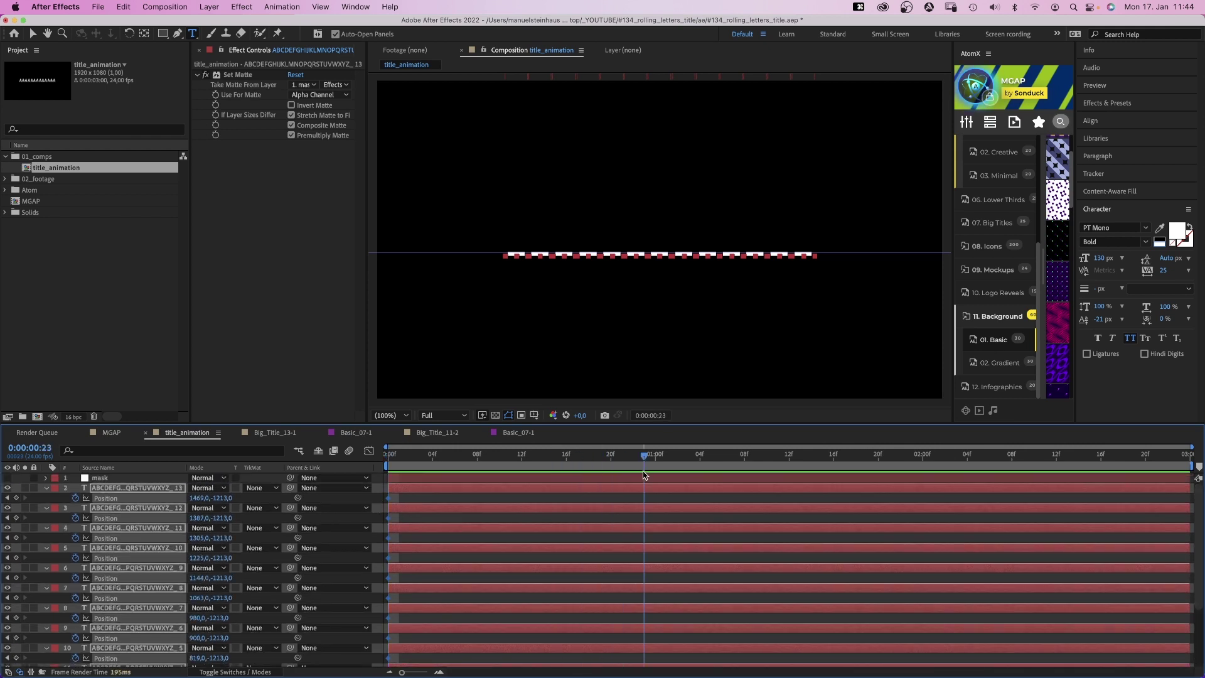
# - Add Position keyframes at 1:00 and roll the first columns so A and the following letters land
pyautogui.hotkey('alt', 'shift', 'p')
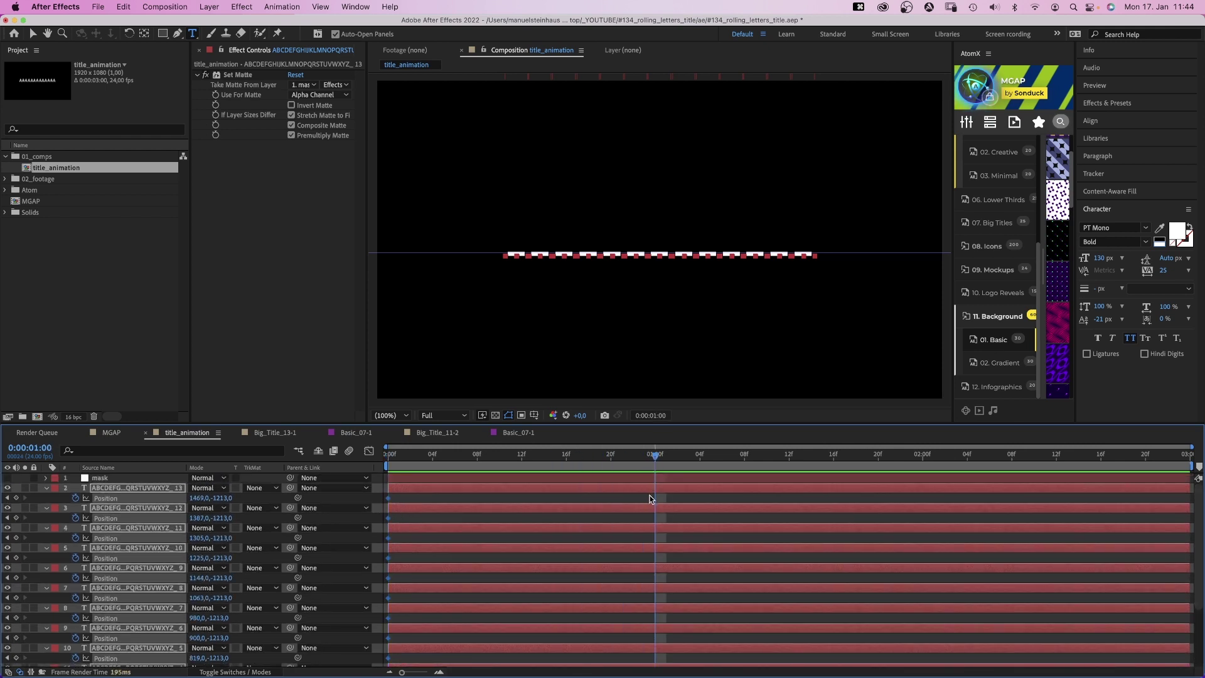
pyautogui.click(47, 502)
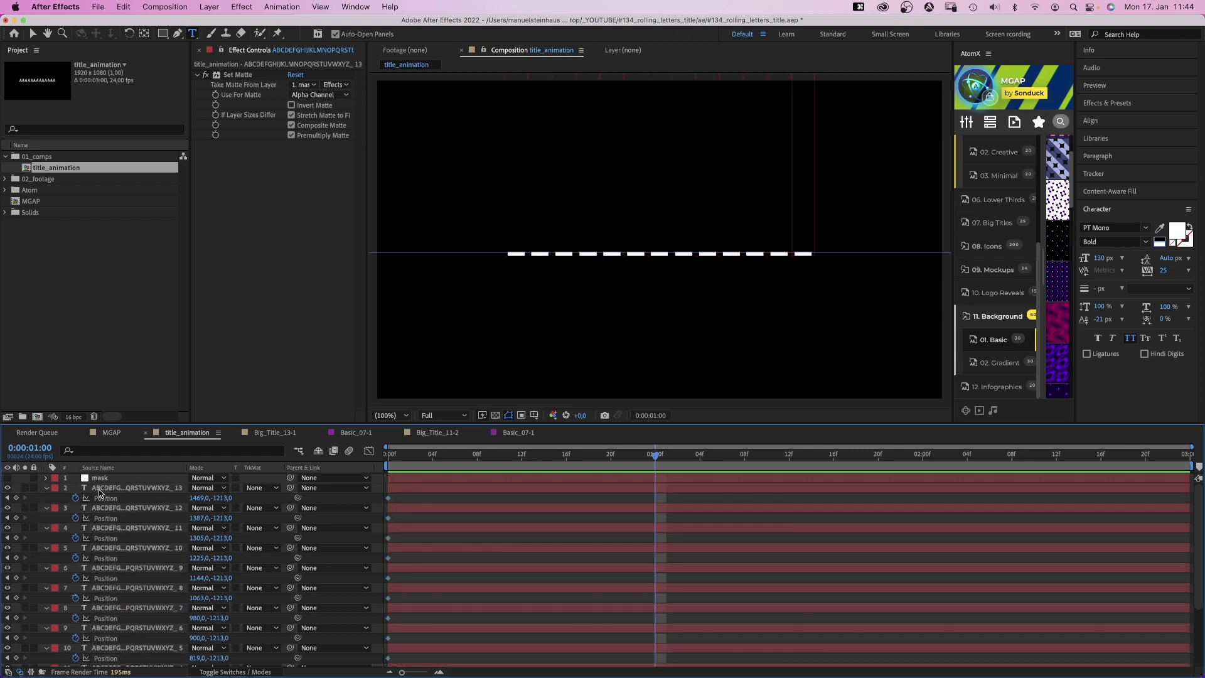
pyautogui.click(100, 489)
pyautogui.scroll(-2, 1186, 602)
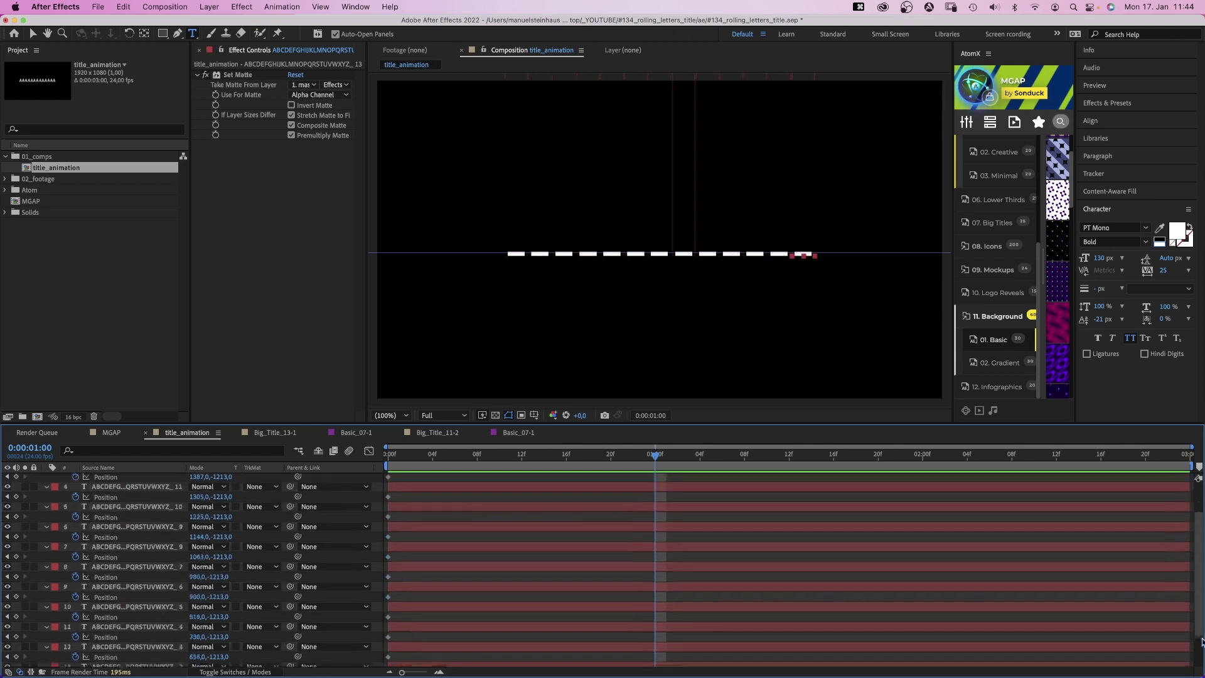
pyautogui.scroll(-3, 1017, 646)
pyautogui.click(164, 643)
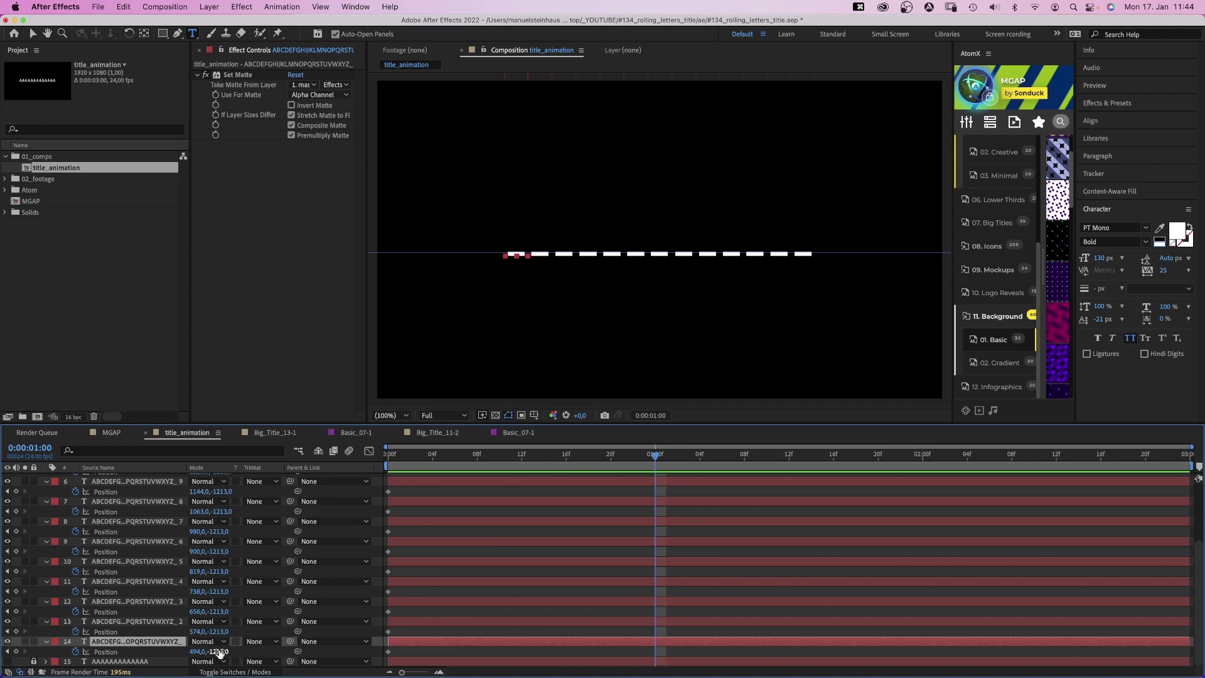
pyautogui.moveTo(212, 651)
pyautogui.mouseDown()
pyautogui.moveTo(214, 631)
pyautogui.moveTo(841, 551)
pyautogui.mouseUp()
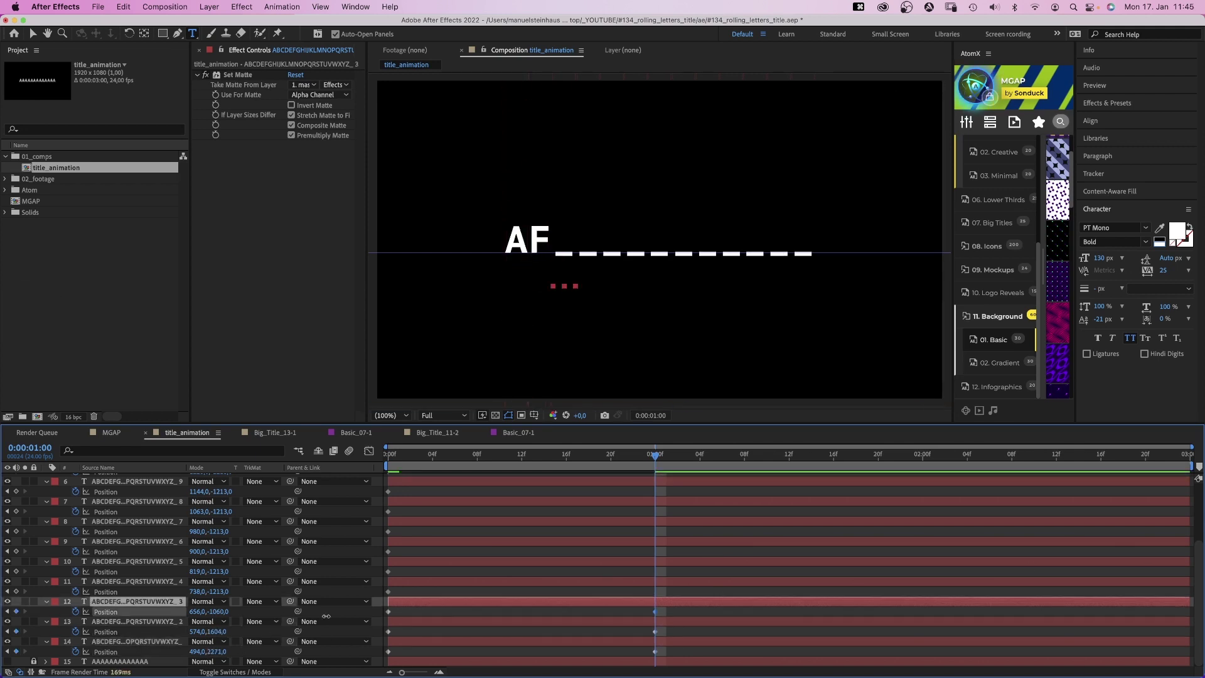
pyautogui.moveTo(215, 591); pyautogui.dragTo(697, 562)
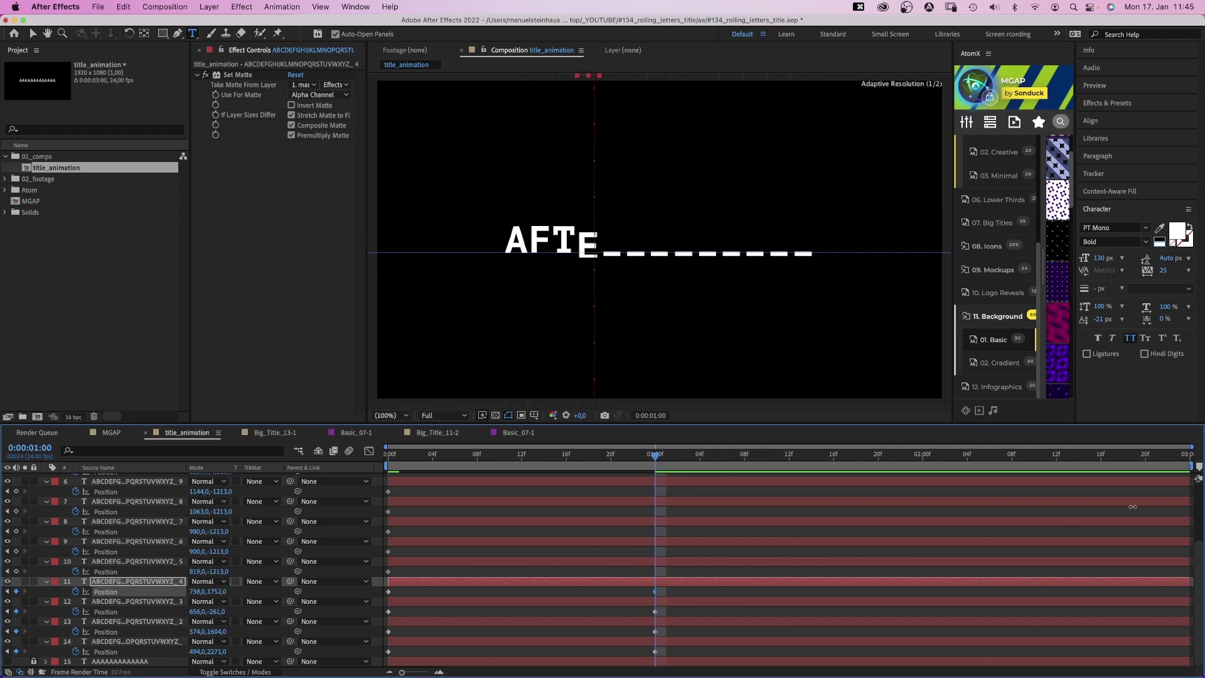
# - Roll the remaining columns through R to the final S so the title reads AFTER_EFFECTS, then select the 1:00 keyframes
pyautogui.moveTo(209, 571); pyautogui.dragTo(973, 531)
pyautogui.moveTo(209, 531)
pyautogui.mouseDown()
pyautogui.moveTo(1036, 503)
pyautogui.moveTo(233, 530)
pyautogui.mouseUp()
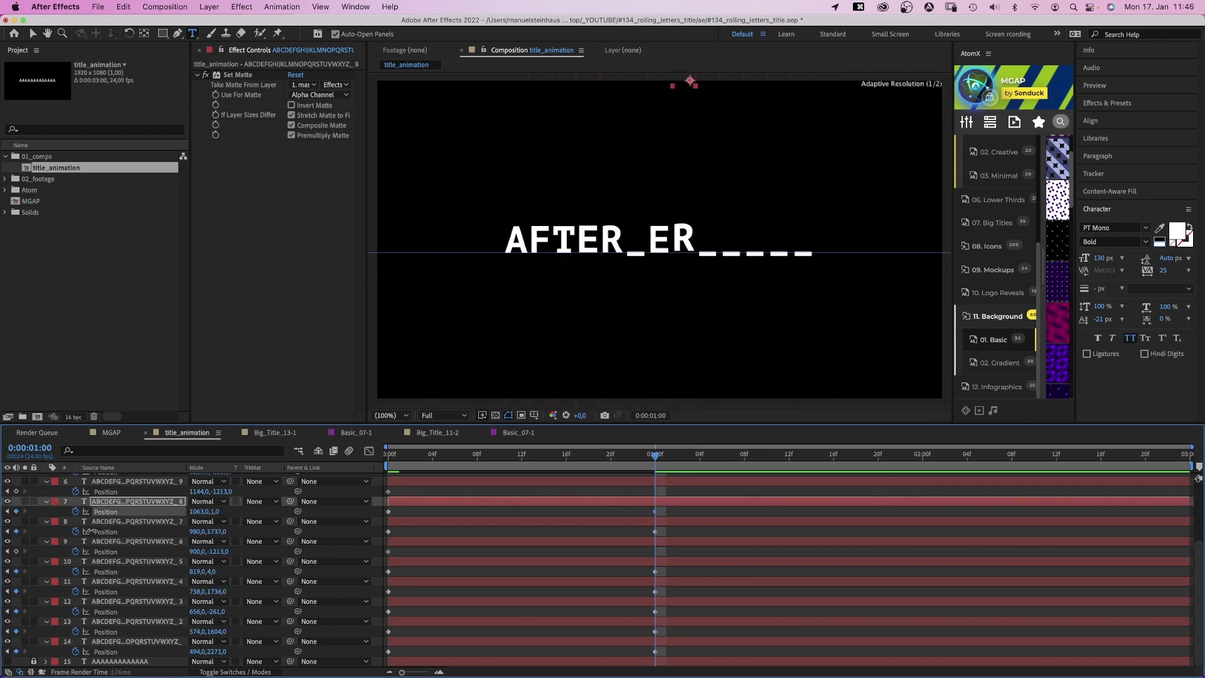
pyautogui.write('1604')
pyautogui.press('Tab')
pyautogui.write('17')
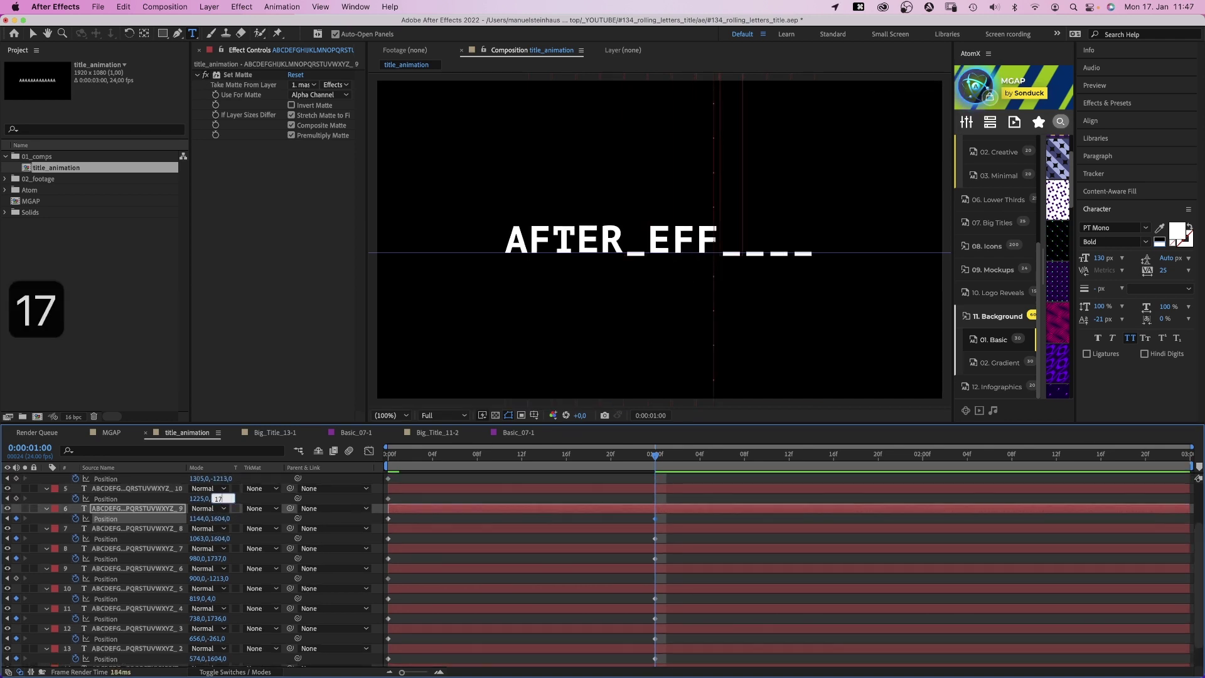
pyautogui.write('37')
pyautogui.press('Return')
pyautogui.scroll(3, 189, 565)
pyautogui.moveTo(215, 537); pyautogui.dragTo(743, 554)
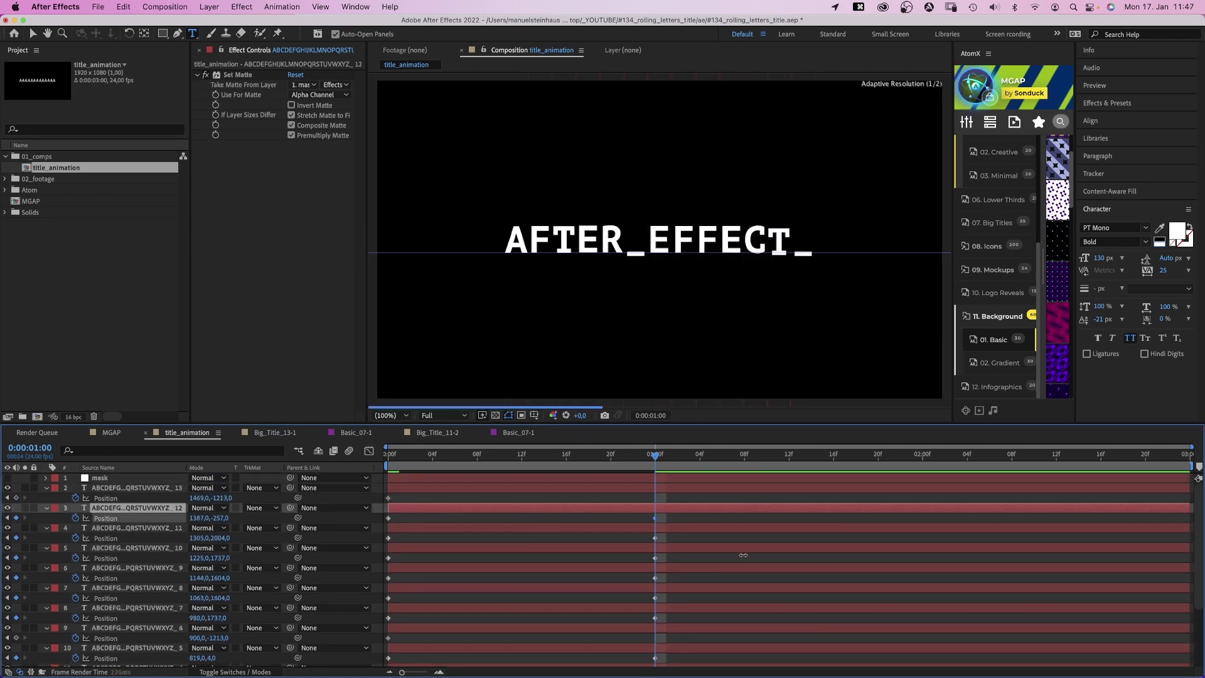
pyautogui.moveTo(218, 497); pyautogui.dragTo(880, 485)
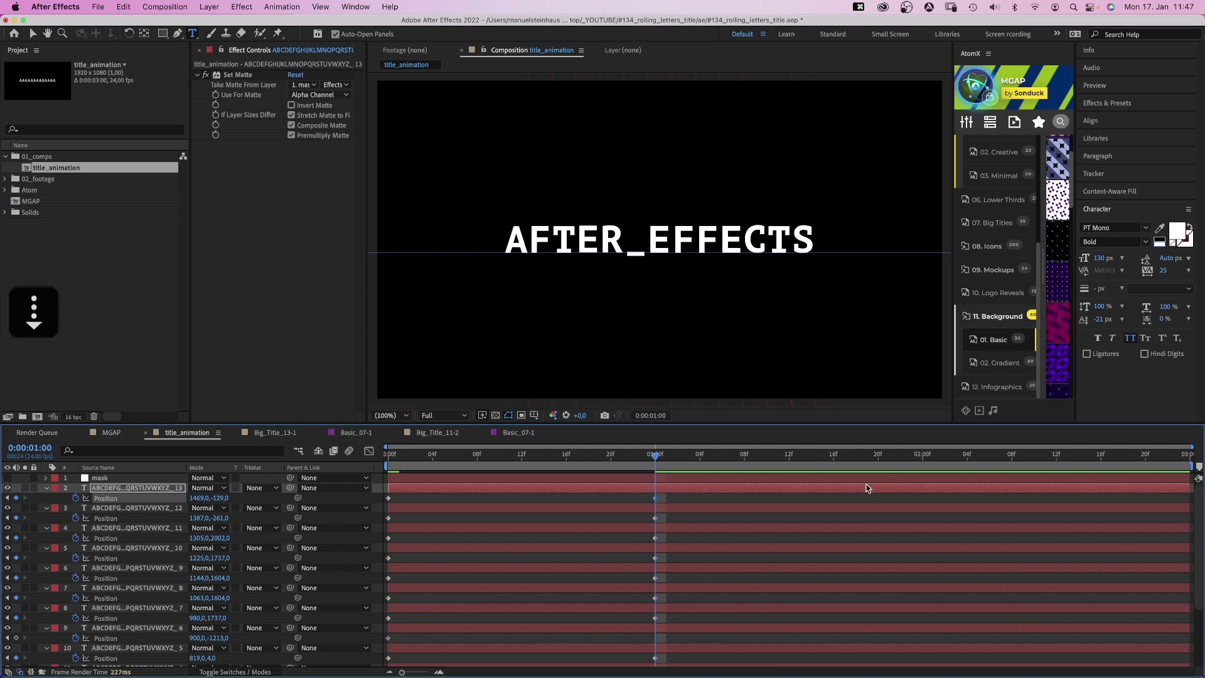
pyautogui.moveTo(668, 497)
pyautogui.mouseDown()
pyautogui.moveTo(625, 672)
pyautogui.moveTo(628, 663)
pyautogui.mouseUp()
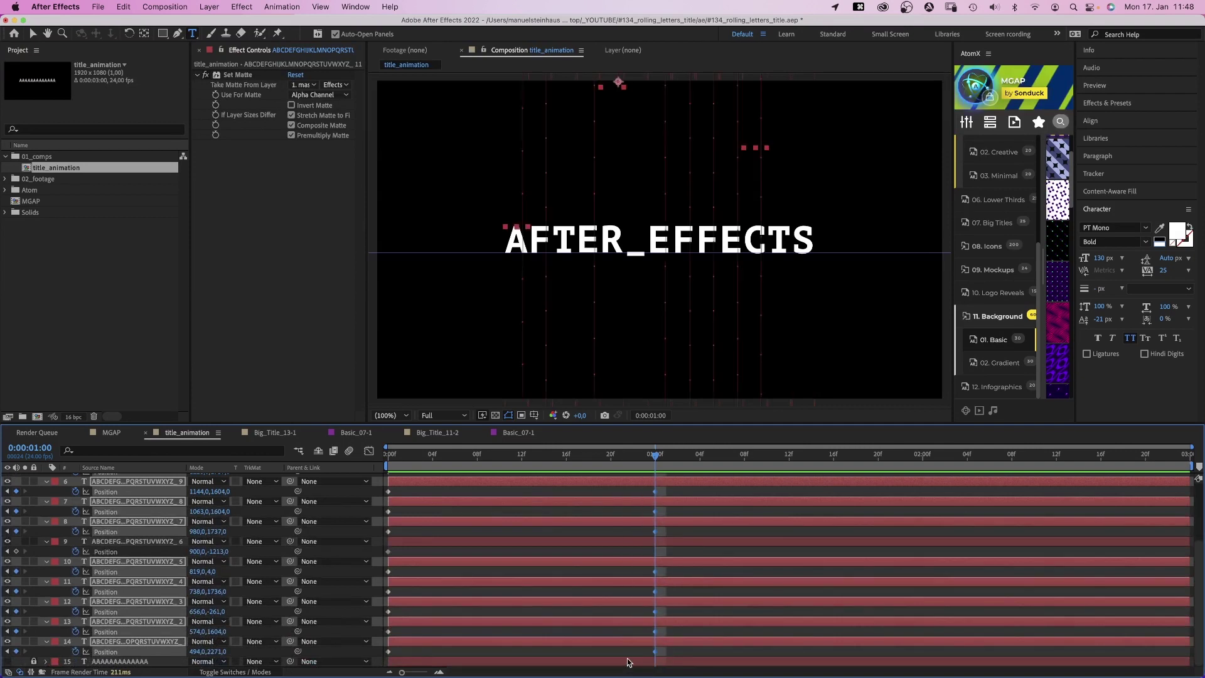
# - In the Graph Editor's speed graph, ease the 1:00 keyframes to 0 speed at 100% influence and preview
pyautogui.click(369, 452)
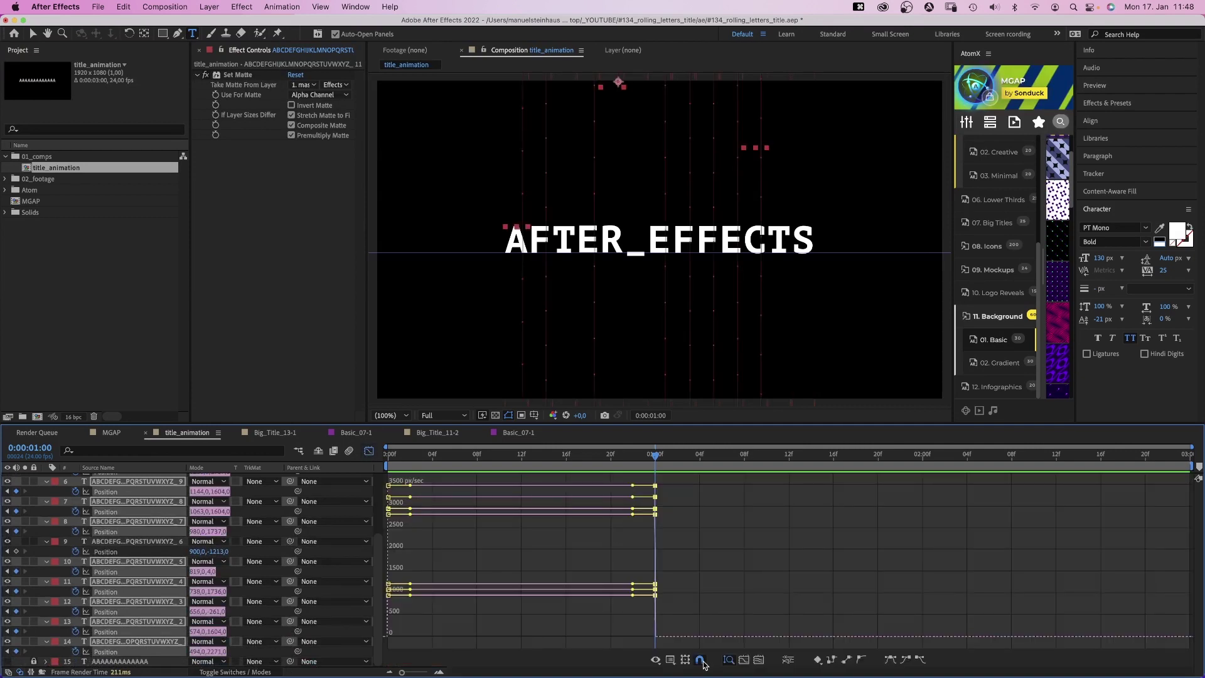
pyautogui.click(657, 660)
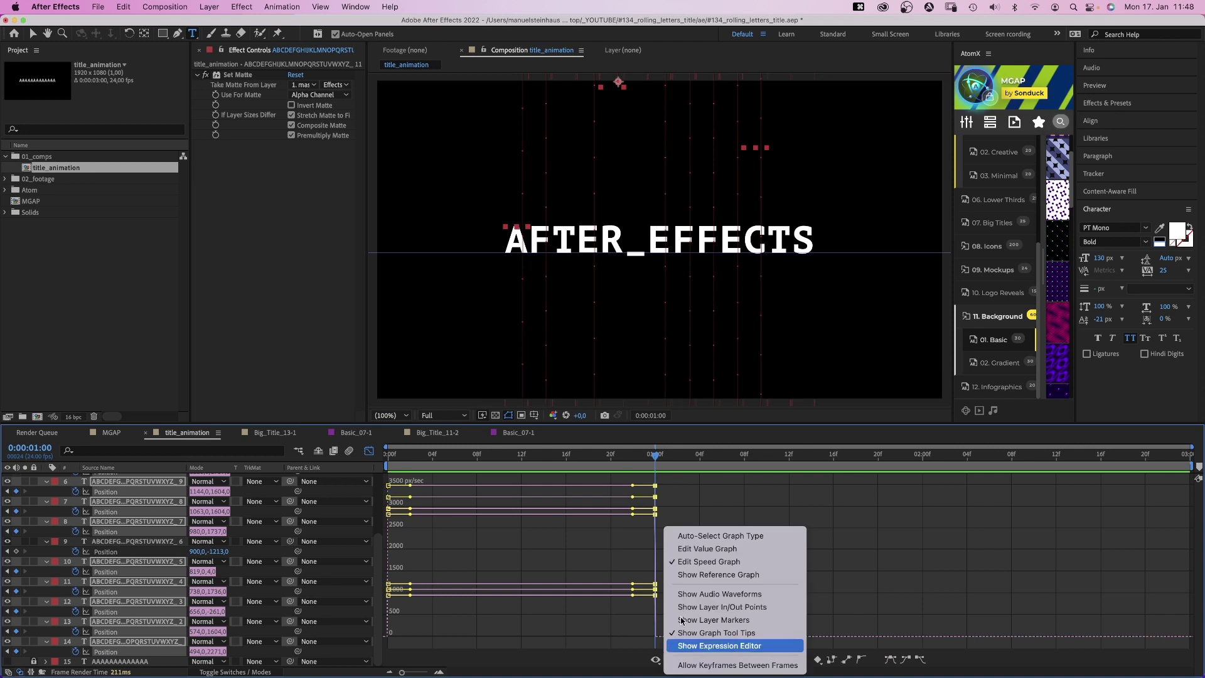
pyautogui.click(697, 563)
pyautogui.moveTo(633, 489)
pyautogui.mouseDown()
pyautogui.moveTo(211, 662)
pyautogui.moveTo(239, 571)
pyautogui.mouseUp()
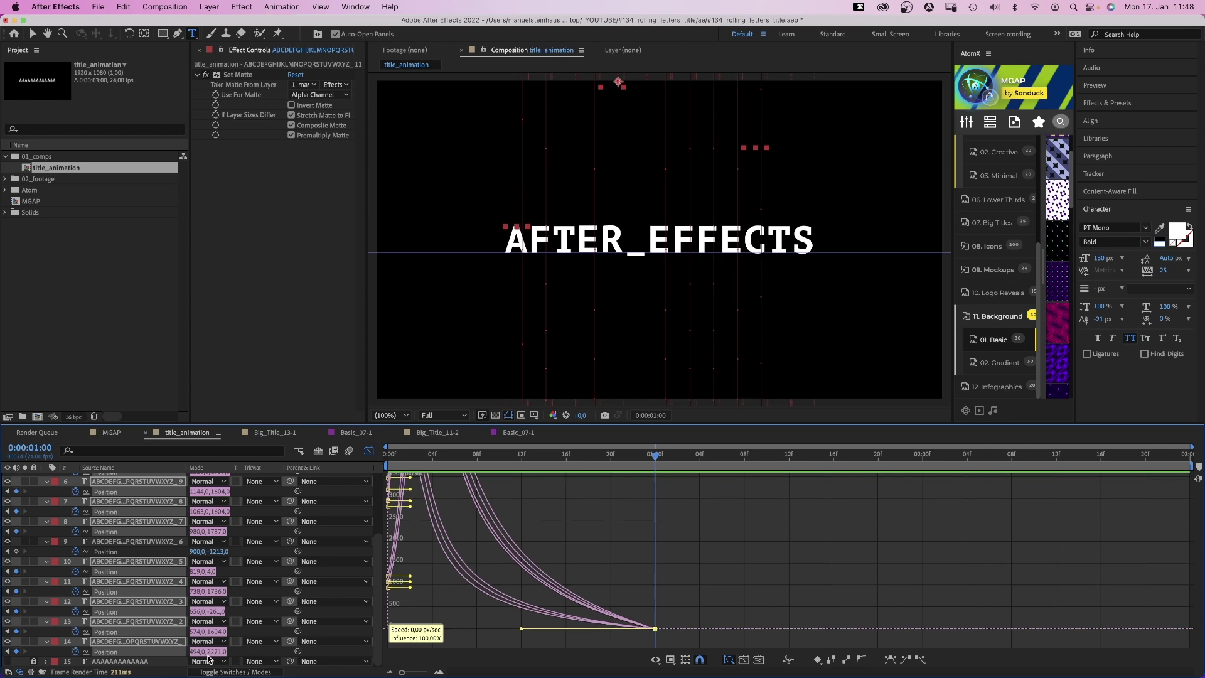
pyautogui.press('space')
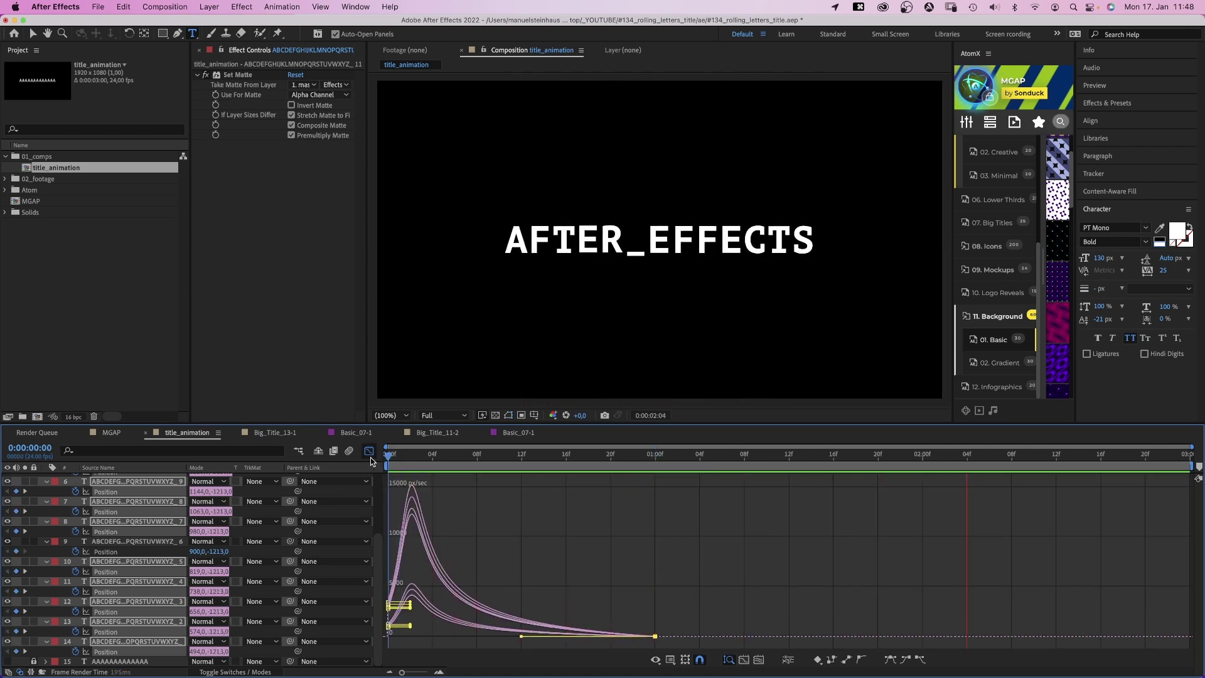
pyautogui.press('0')
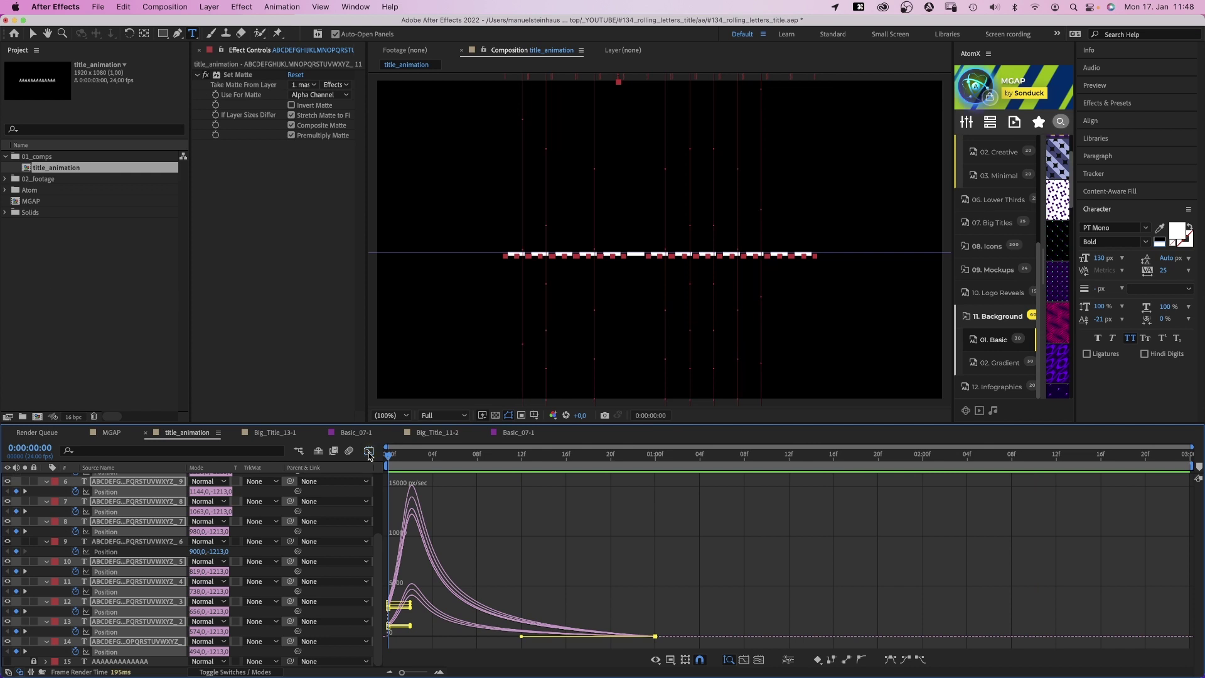
# - Back in the layer view, nudge the next column's keyframes two frames later with Alt+Page Down
pyautogui.click(369, 453)
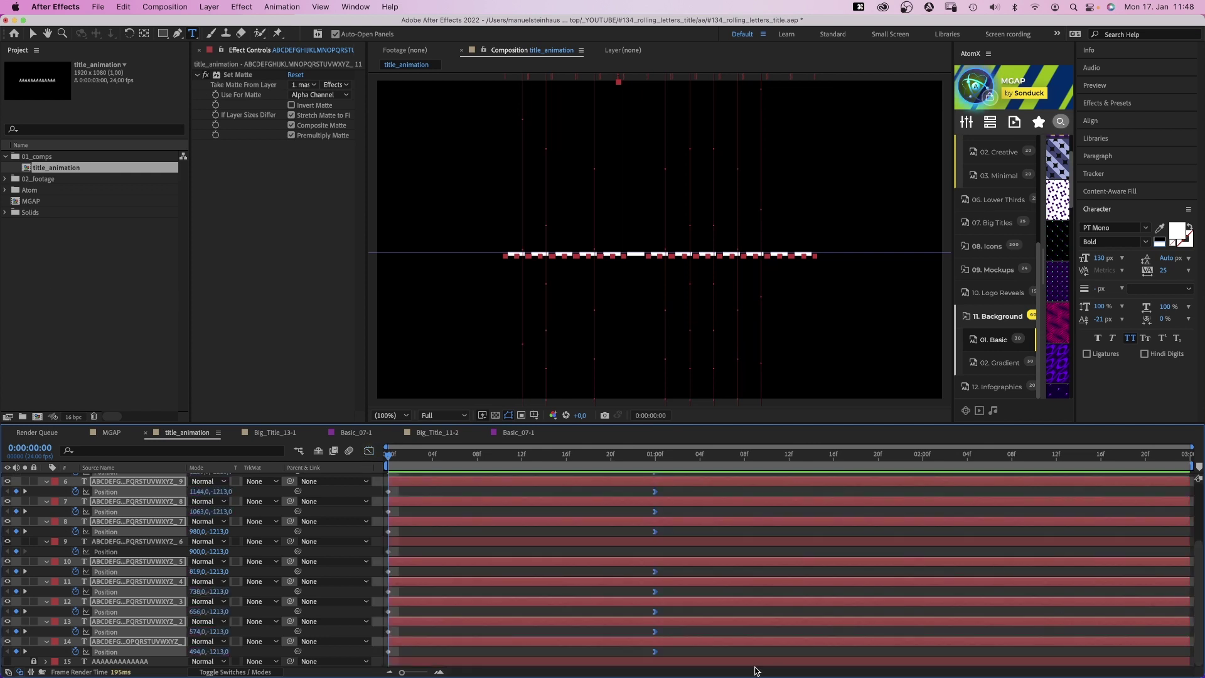
pyautogui.click(73, 622)
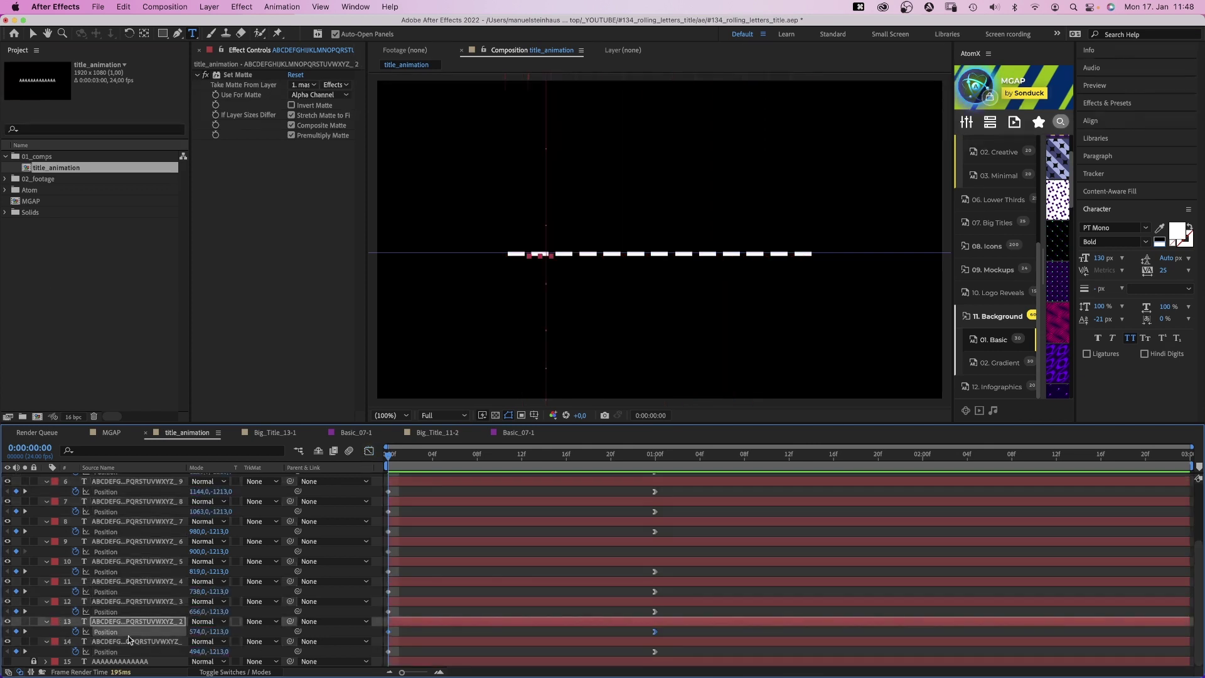
pyautogui.hotkey('alt', 'pagedown')
pyautogui.click(97, 600)
pyautogui.hotkey('alt', 'pagedown')
pyautogui.hotkey('alt', 'pagedown')
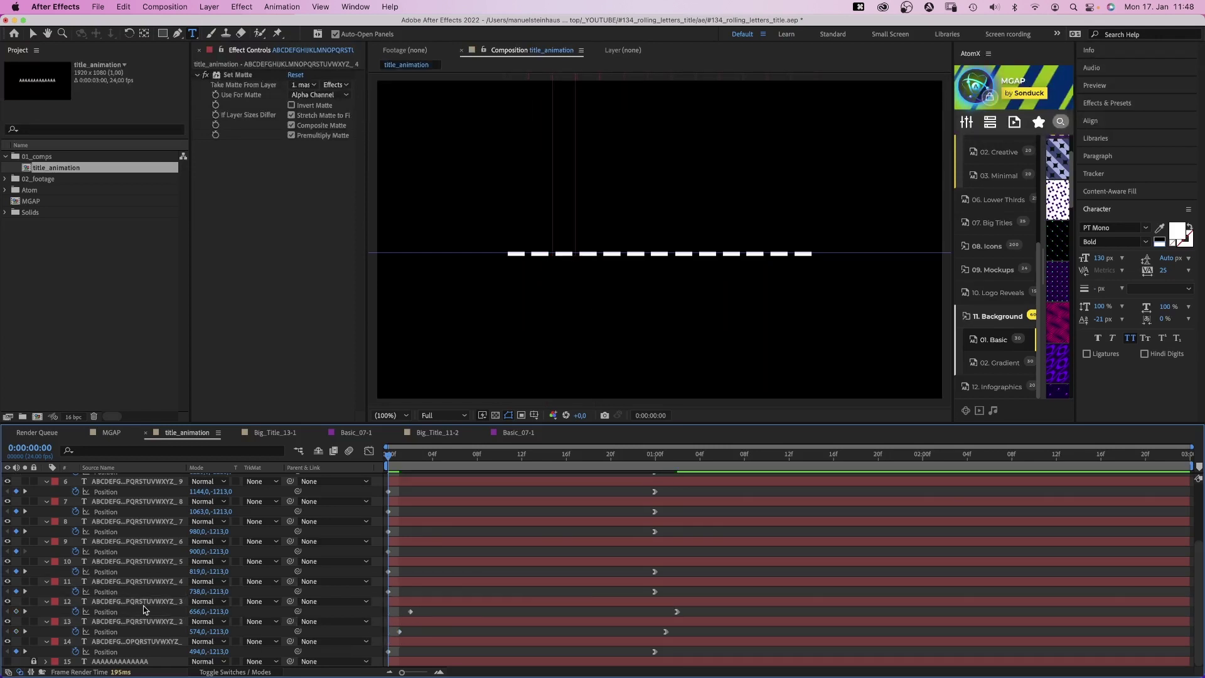
# - Push each remaining column's keyframes progressively later to stagger the landings, then preview
pyautogui.click(97, 561)
pyautogui.click(97, 521)
pyautogui.click(96, 500)
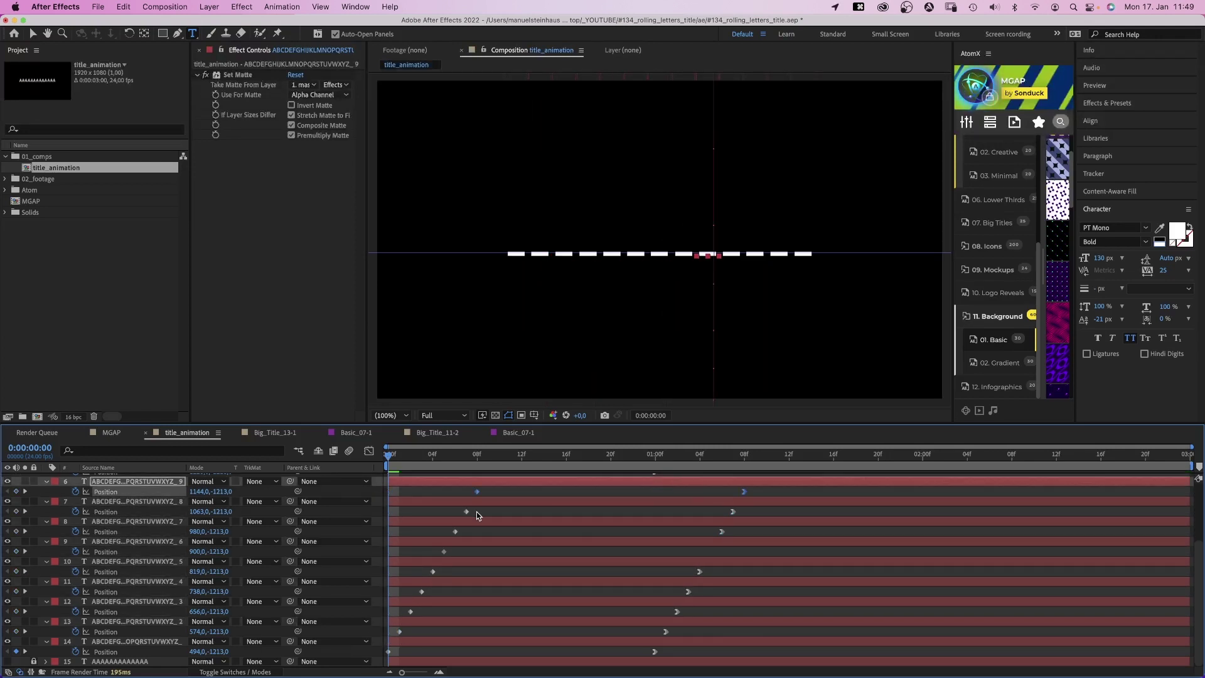
pyautogui.scroll(3, 96, 489)
pyautogui.click(97, 547)
pyautogui.press('super+Up')
pyautogui.hotkey('alt', 'pagedown')
pyautogui.press('super+Up')
pyautogui.hotkey('alt', 'pagedown')
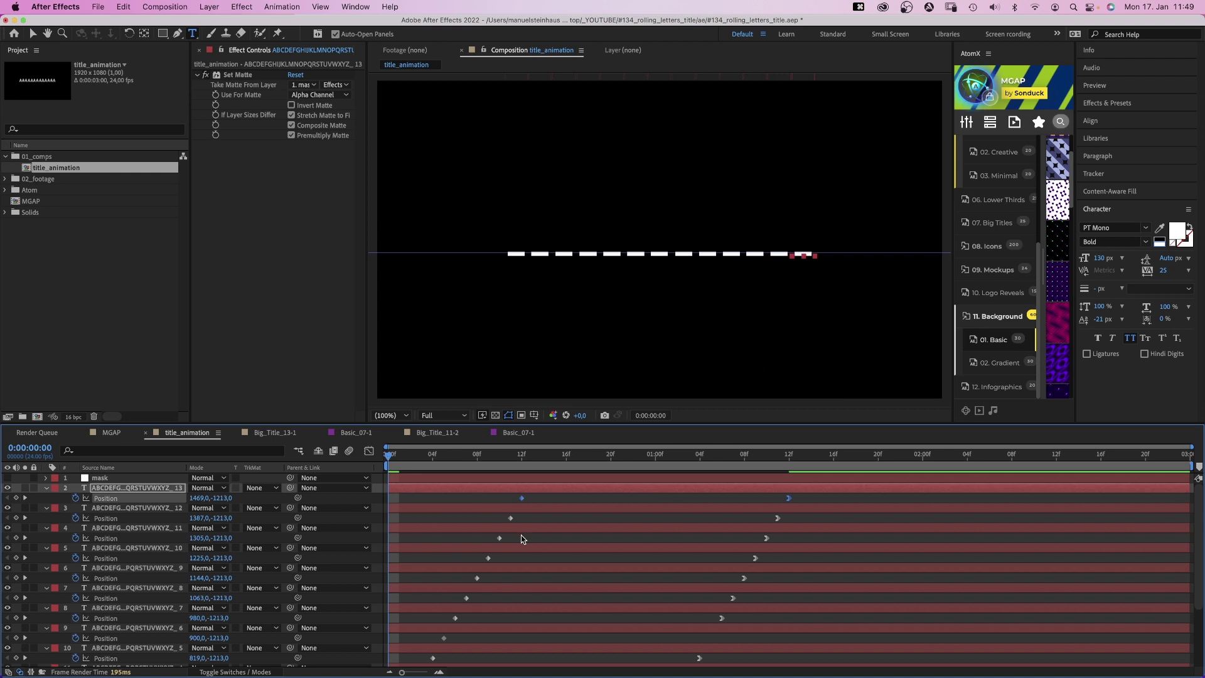
pyautogui.press('space')
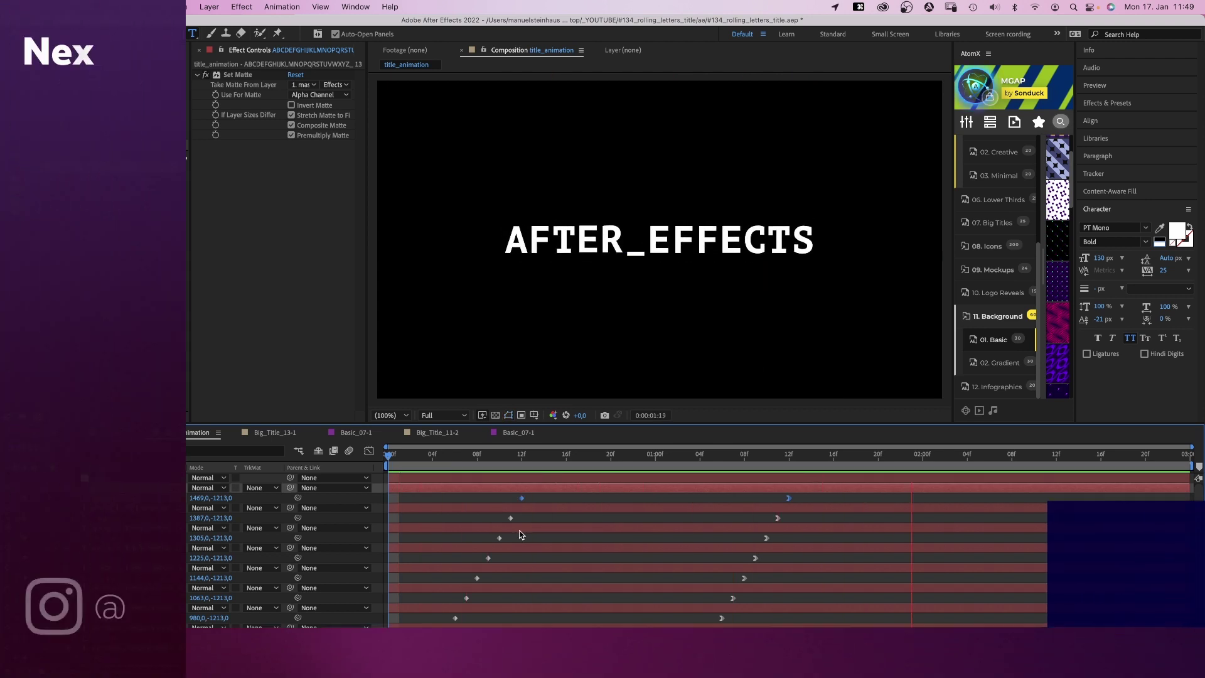